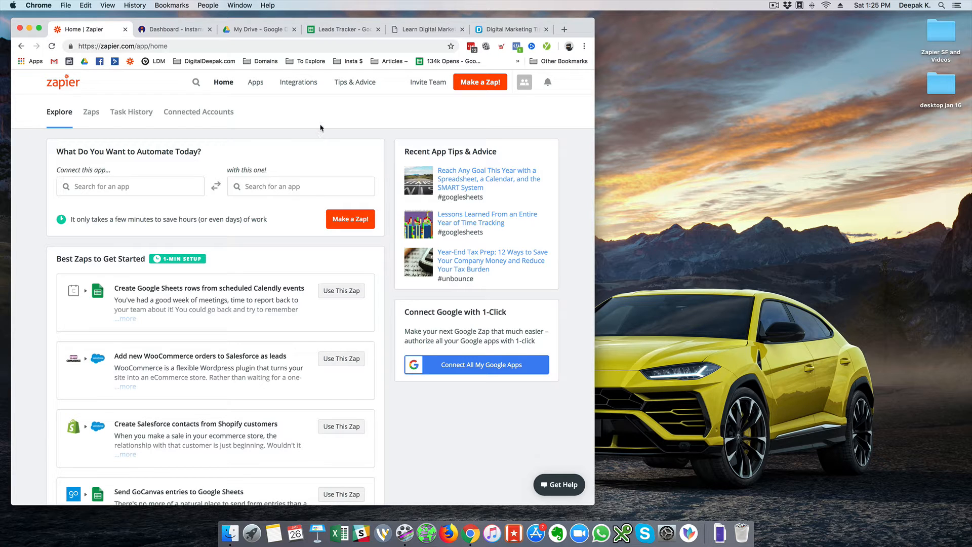
# Switch from the Zapier home page to the Leads Tracker Google Sheet
pyautogui.click(328, 34)
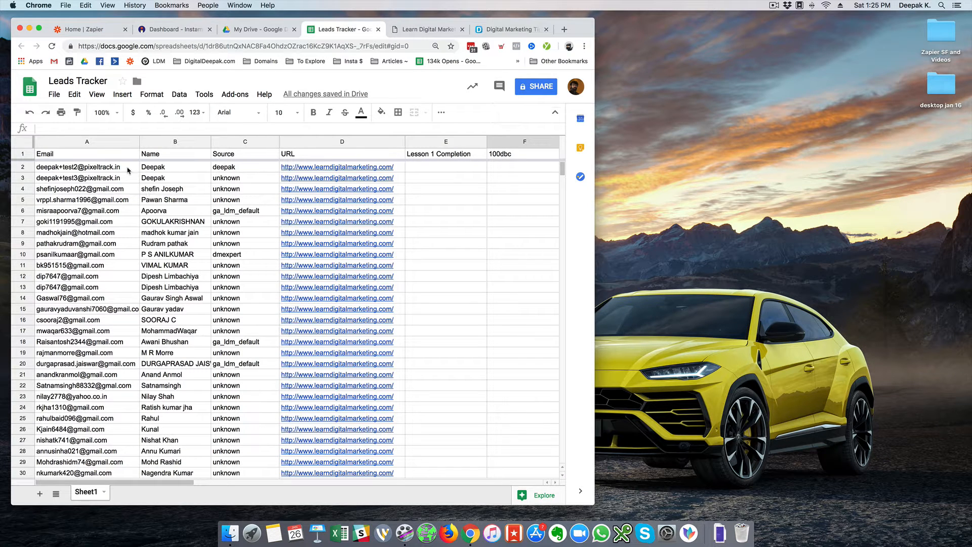
# Open the landing page linked in row 3's URL cell in a new tab
pyautogui.moveTo(126, 171); pyautogui.dragTo(292, 183)
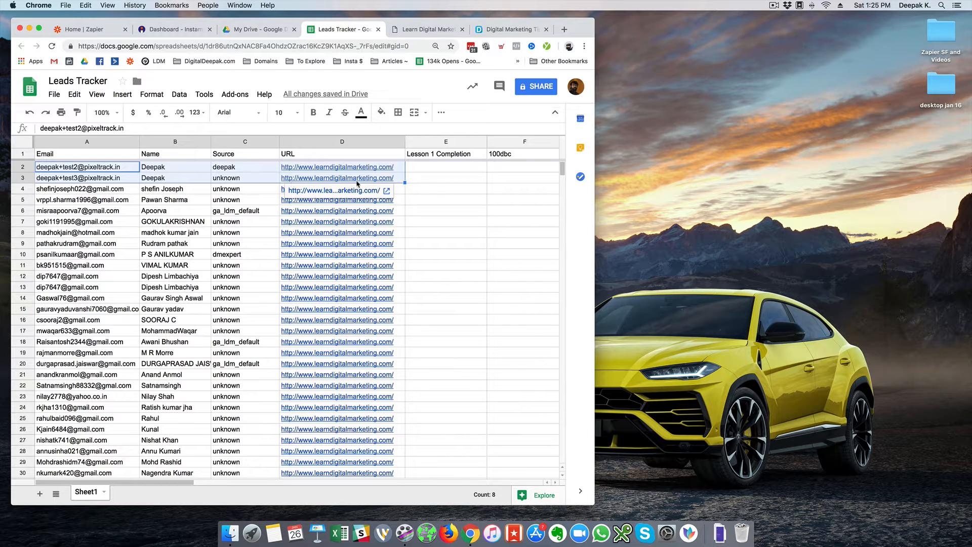
pyautogui.click(426, 184)
pyautogui.click(382, 184)
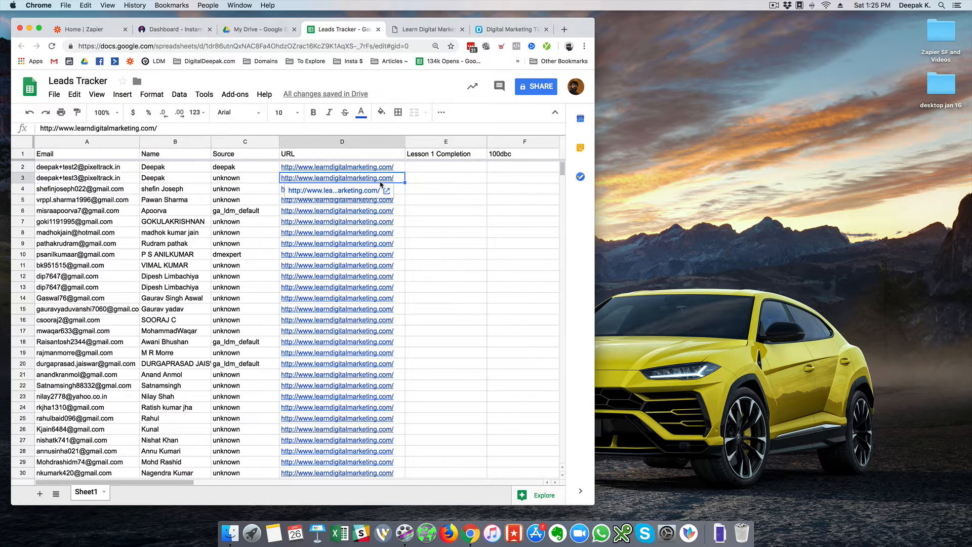
pyautogui.click(372, 191)
# Review the leads down column A and the Source values, then view the Learn Digital Marketing signup page
pyautogui.click(307, 32)
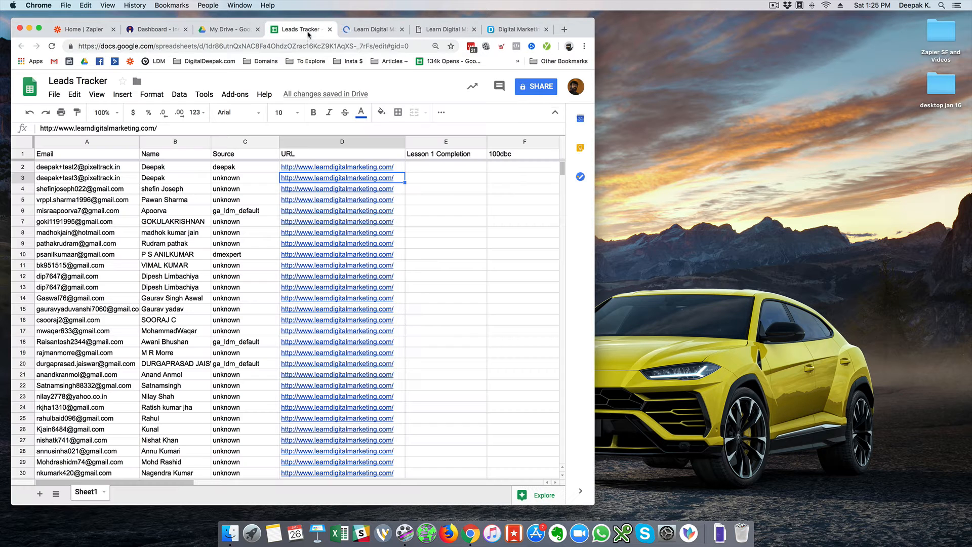
pyautogui.click(119, 225)
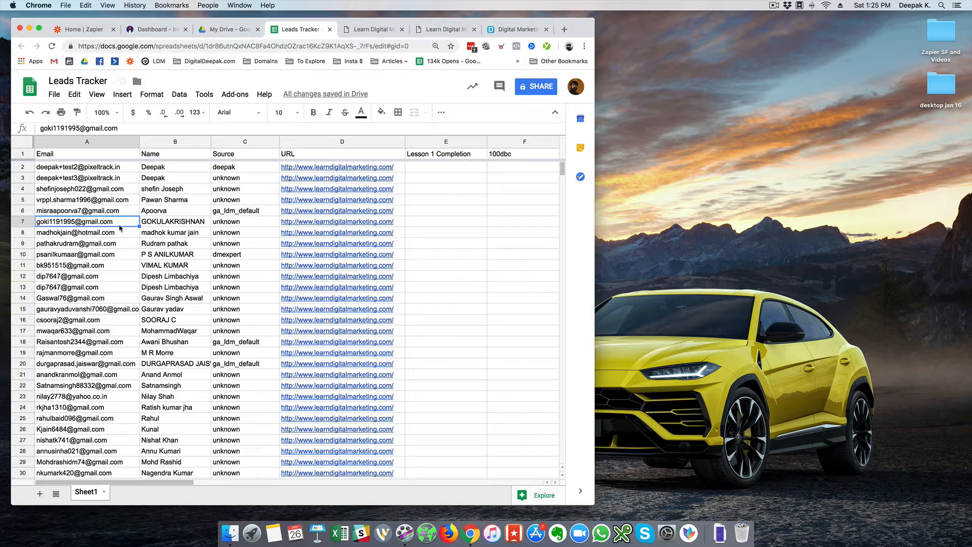
pyautogui.press('super+Down')
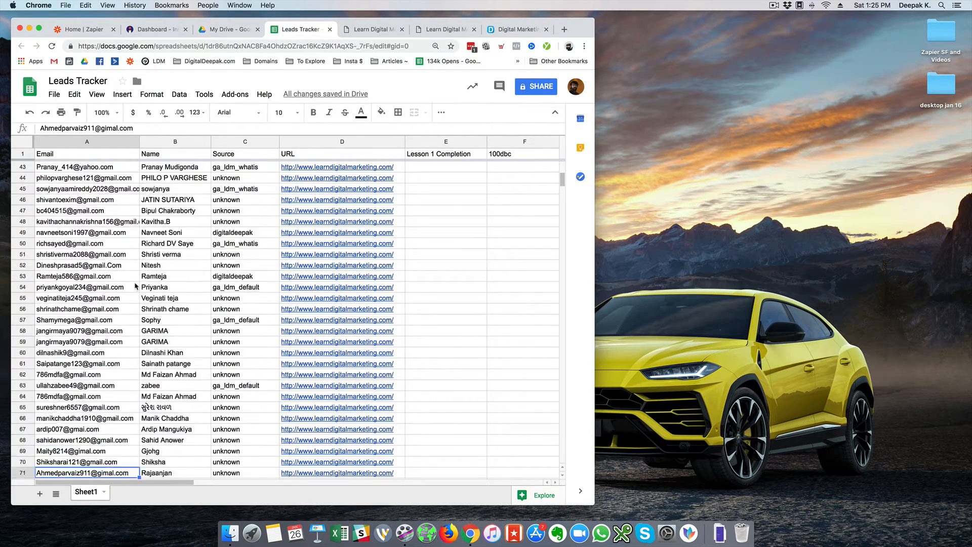
pyautogui.scroll(2, 135, 286)
pyautogui.scroll(10, 136, 286)
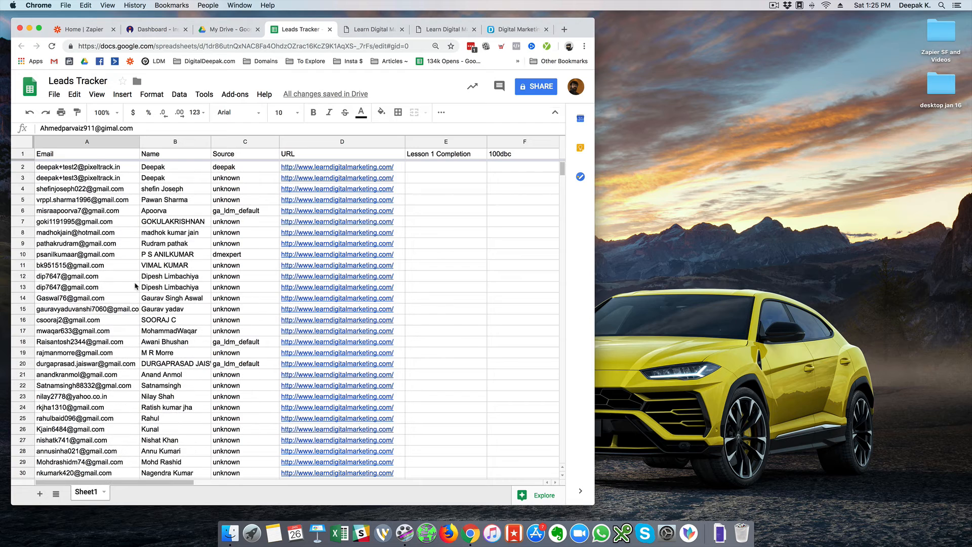
pyautogui.click(245, 182)
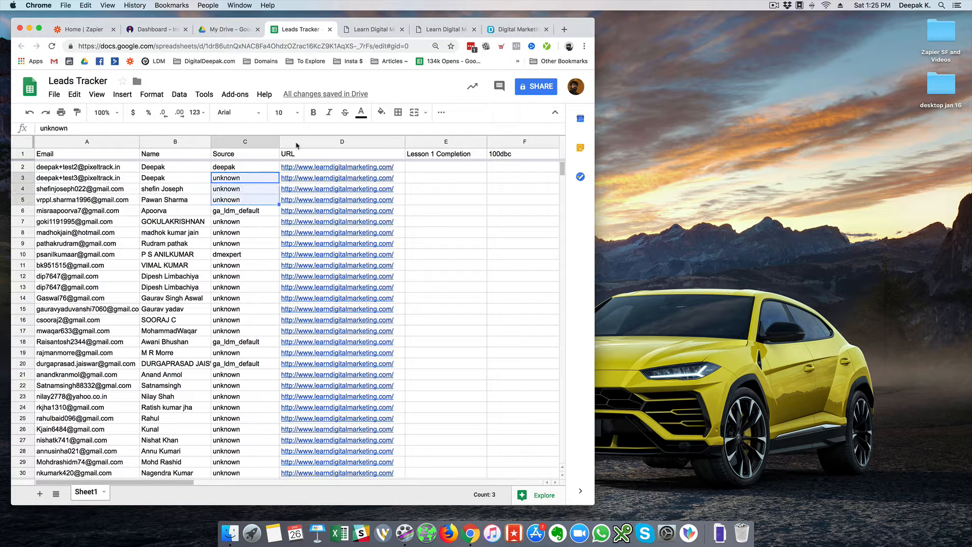
pyautogui.click(424, 32)
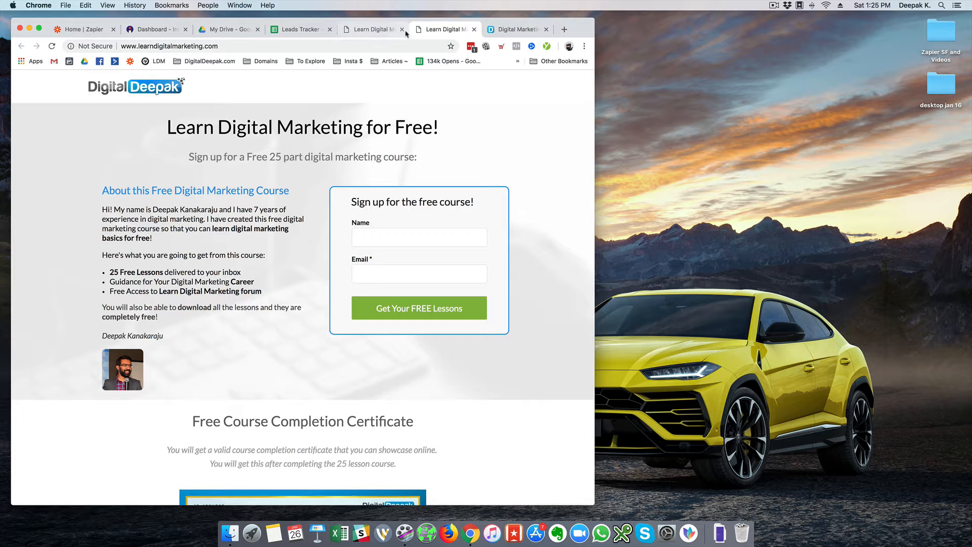
# Close the duplicate sign-up tab and scroll Leads Tracker to its last lead in row 71
pyautogui.click(402, 29)
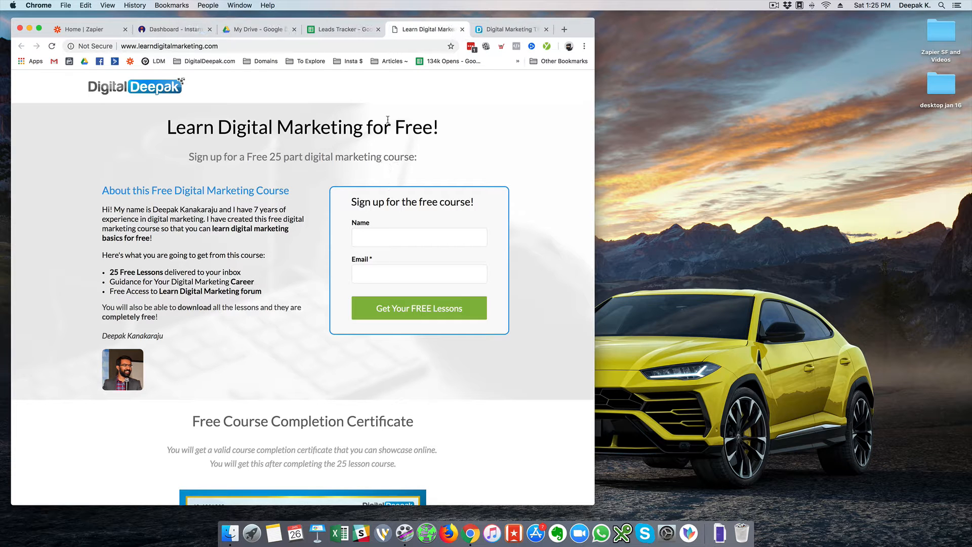
pyautogui.click(326, 30)
pyautogui.click(233, 215)
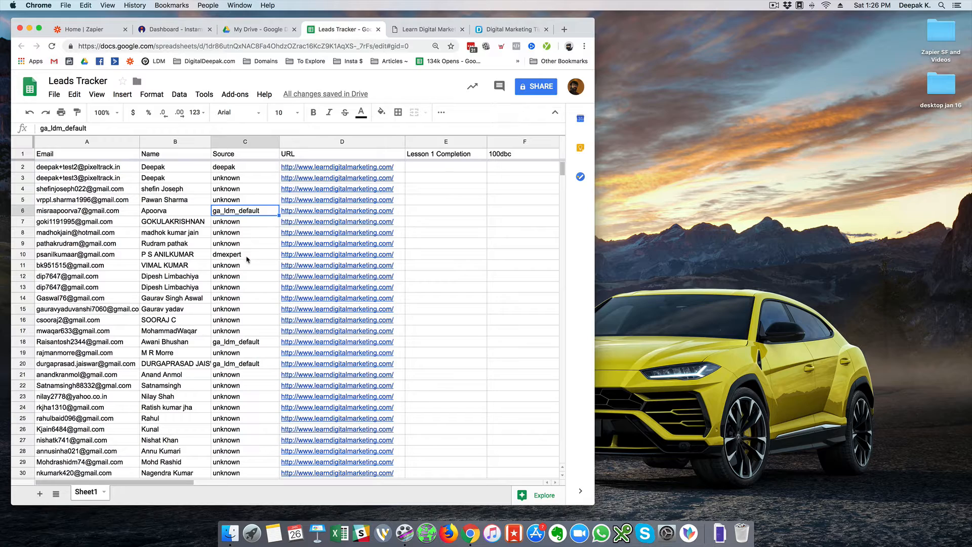
pyautogui.scroll(-15, 247, 259)
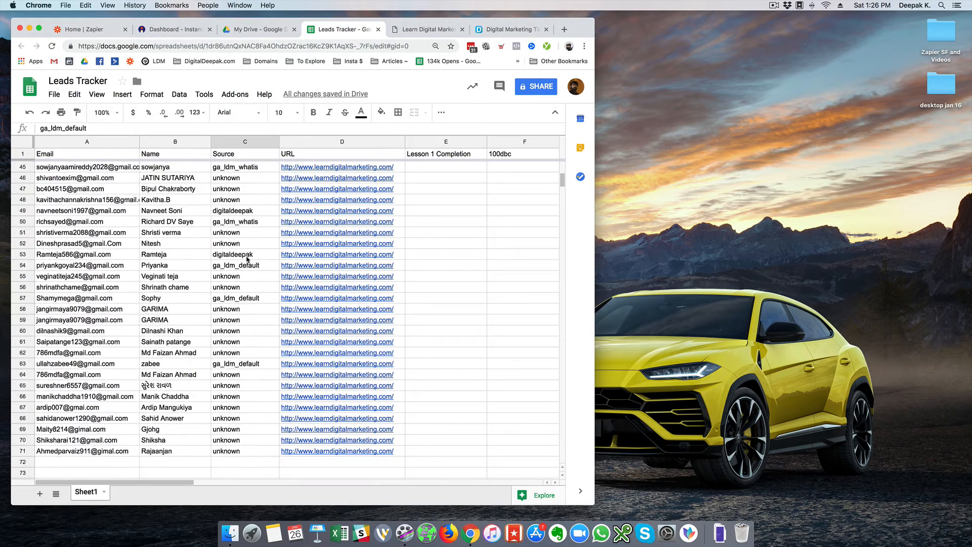
pyautogui.scroll(-3, 247, 259)
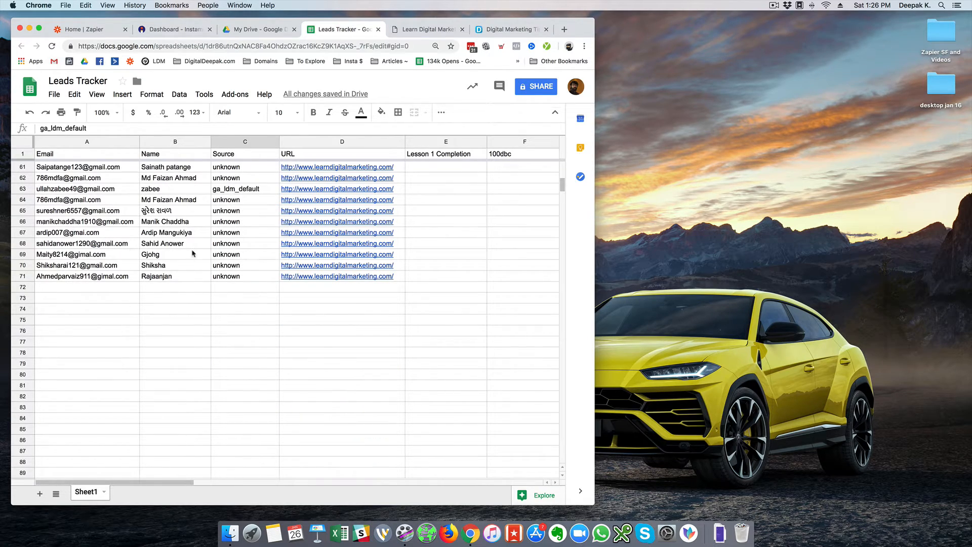
pyautogui.click(236, 290)
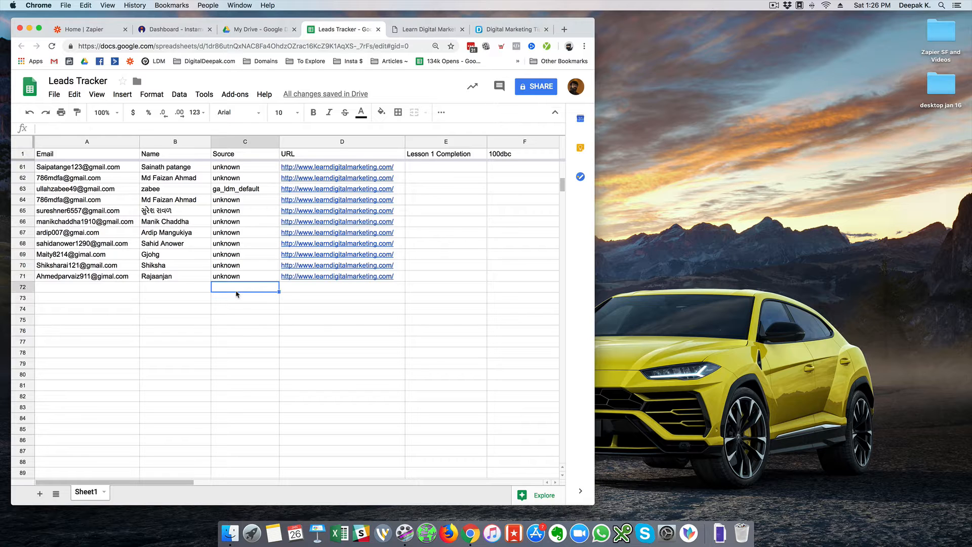
# Edit the sign-up page's web address, then come back to the sheet
pyautogui.click(403, 33)
pyautogui.click(395, 47)
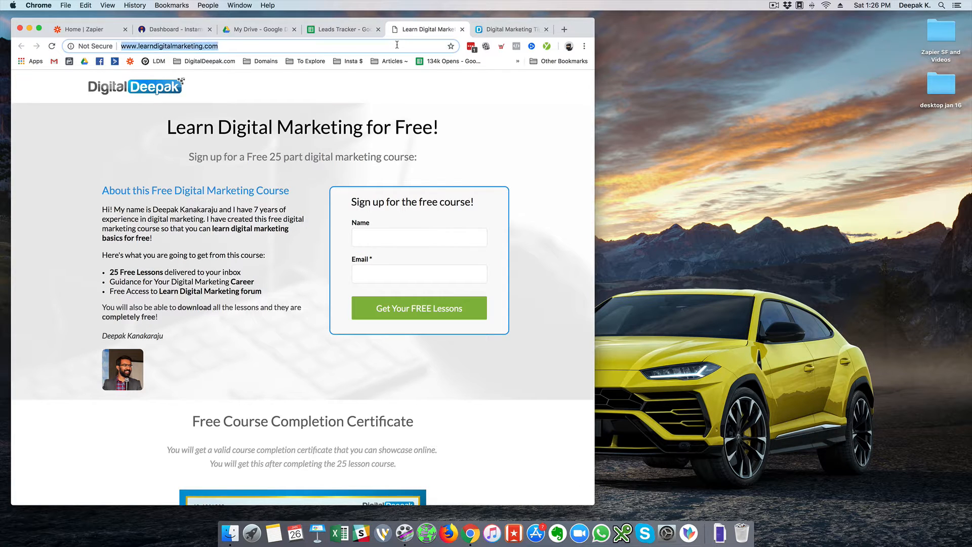
pyautogui.write('?')
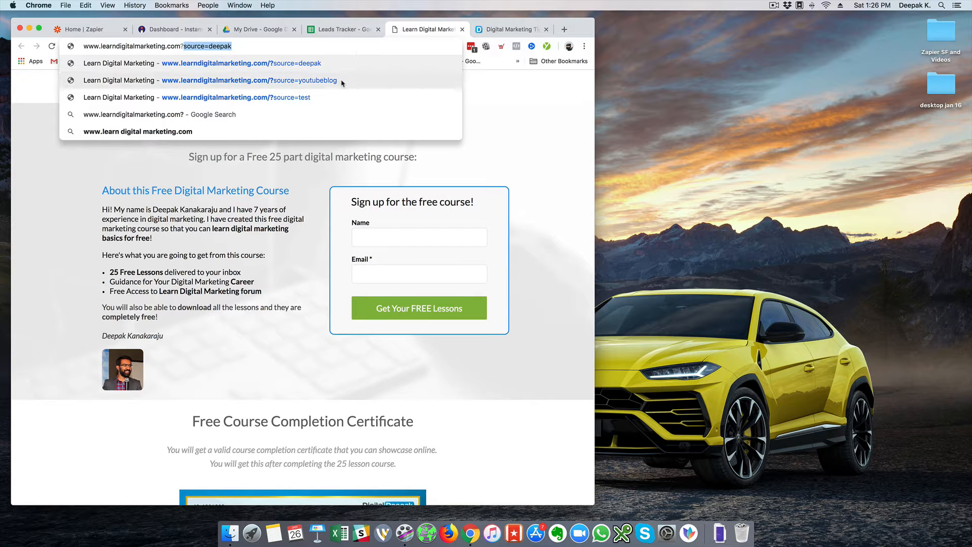
pyautogui.click(327, 36)
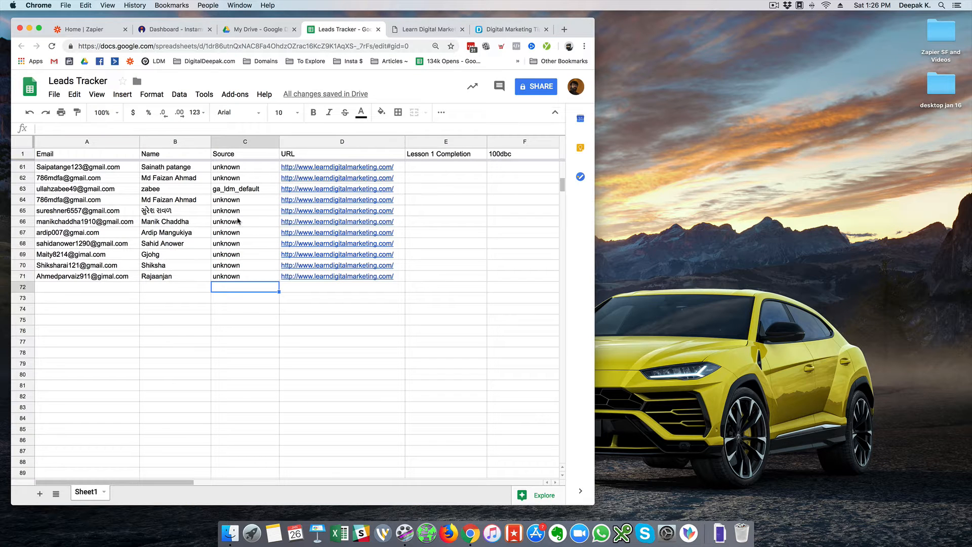
# Confirm a new 'unknown'-source lead now fills row 72, then open a blank browser tab
pyautogui.scroll(4, 238, 221)
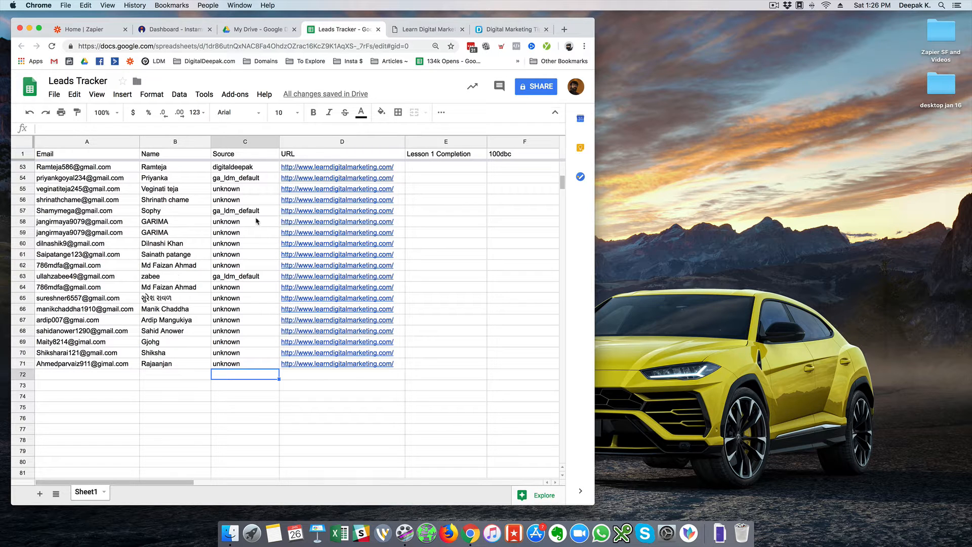
pyautogui.scroll(3, 256, 221)
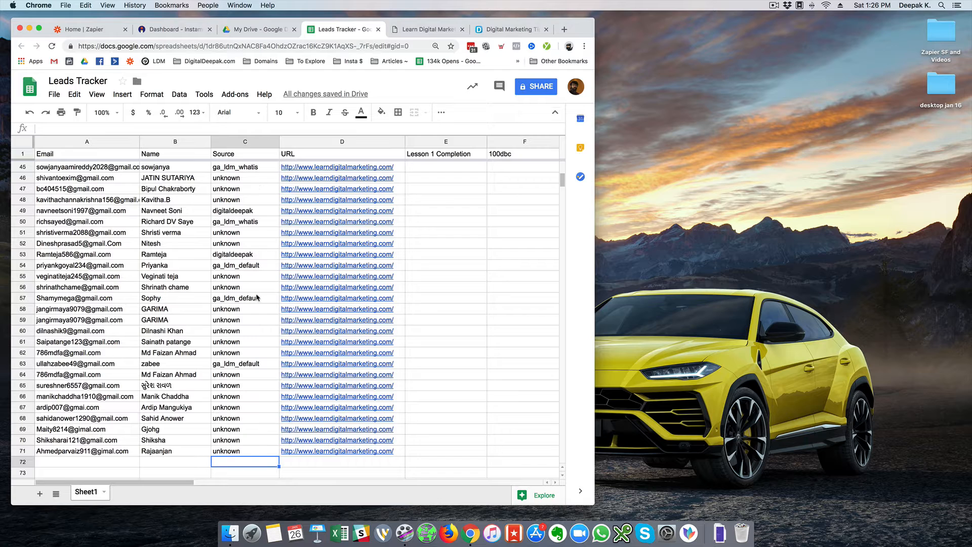
pyautogui.scroll(-4, 258, 299)
pyautogui.click(117, 332)
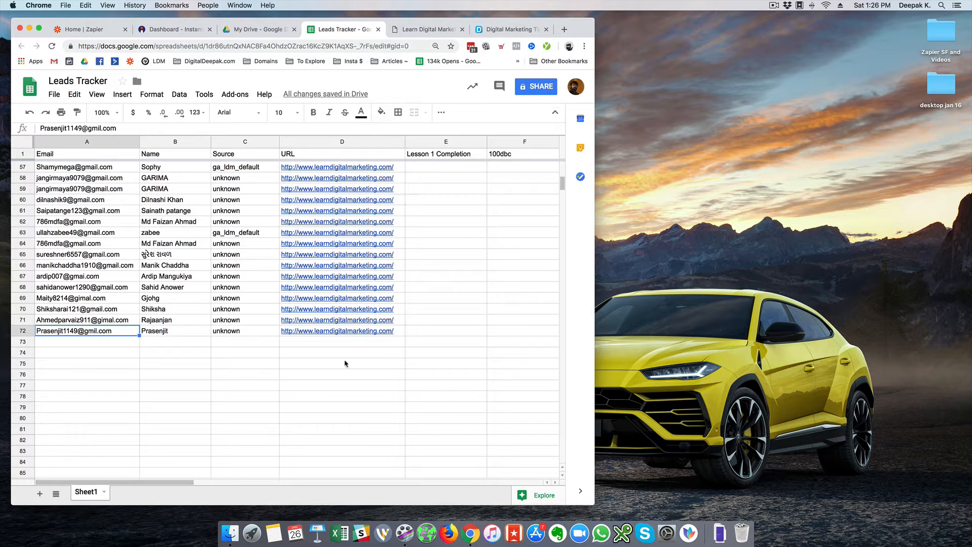
pyautogui.click(347, 344)
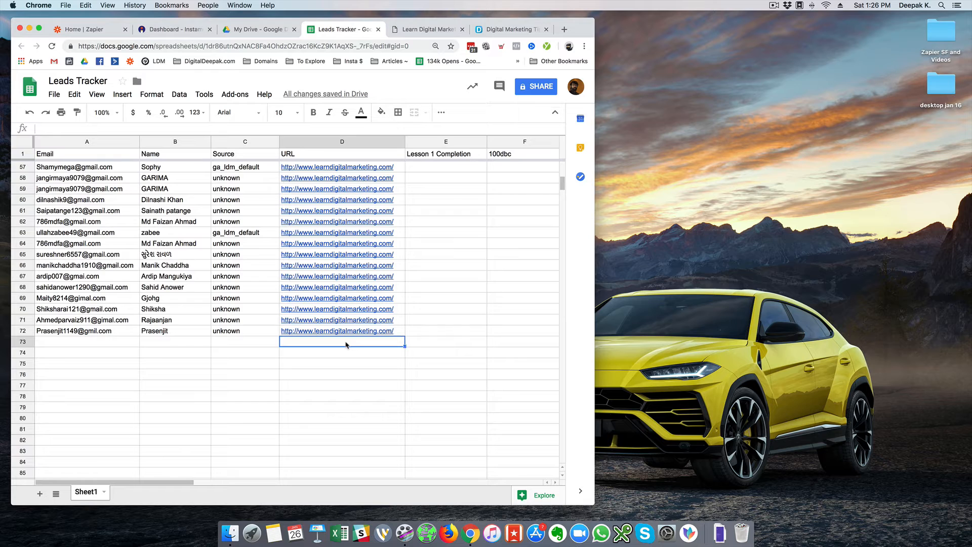
pyautogui.click(120, 344)
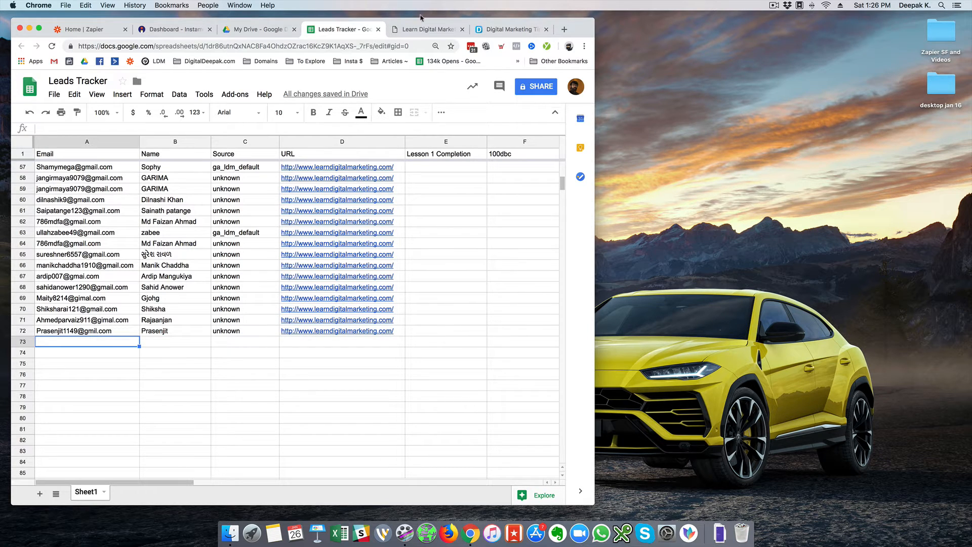
pyautogui.click(564, 29)
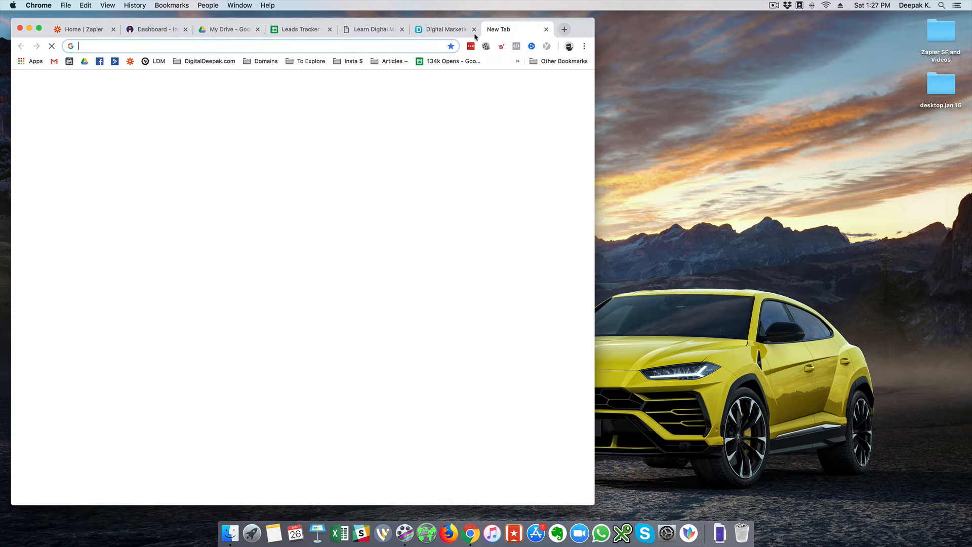
# Bring up Unbounce's Popups & Sticky Bars list and close the DigitalDeepak blog tab
pyautogui.click(148, 62)
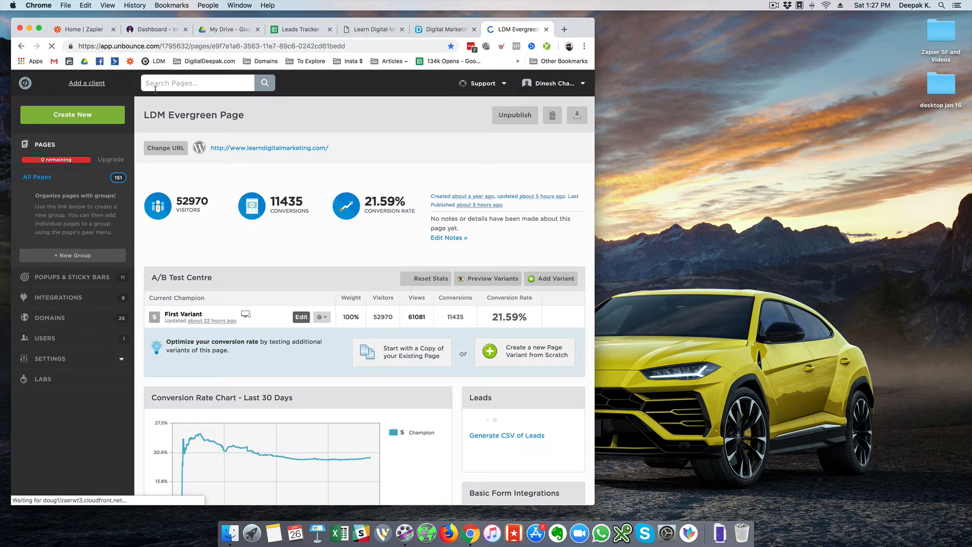
pyautogui.click(78, 279)
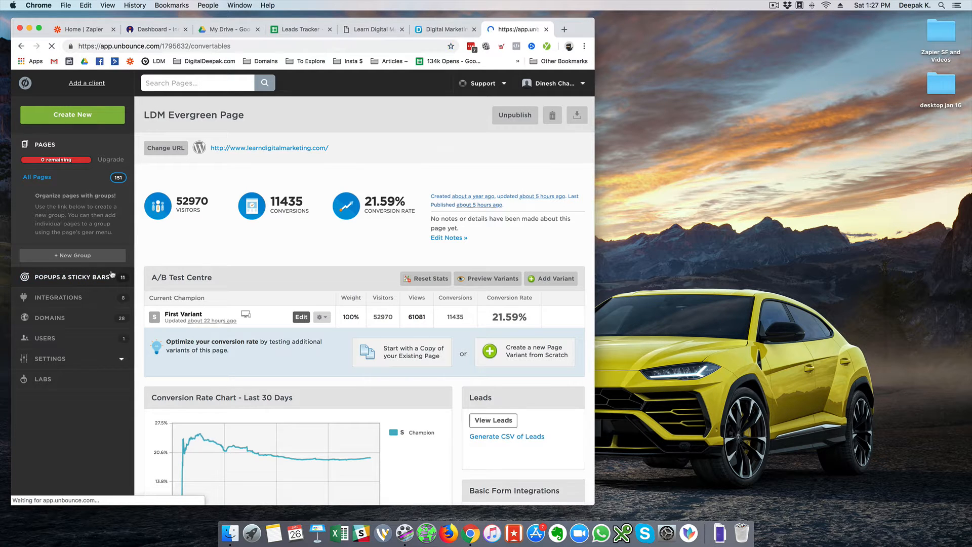
pyautogui.click(435, 30)
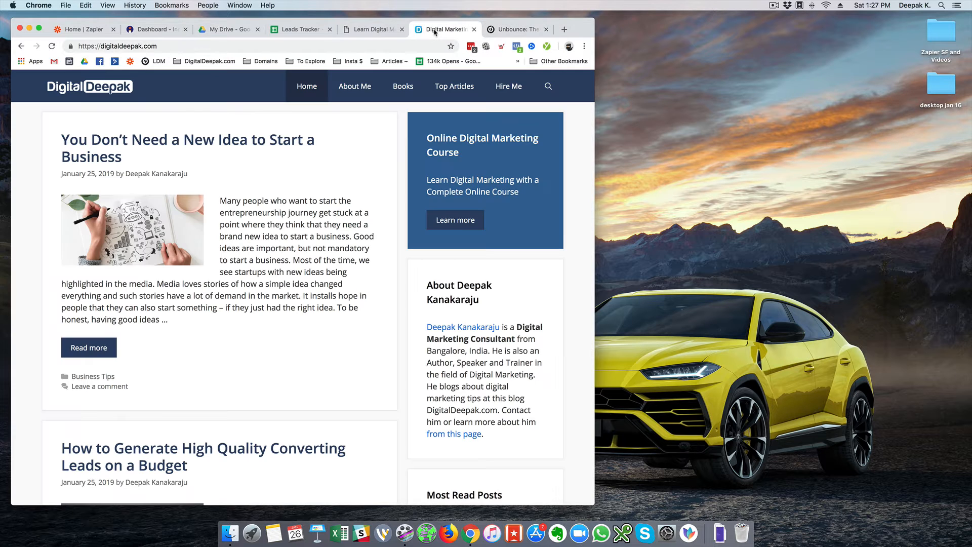
pyautogui.click(584, 46)
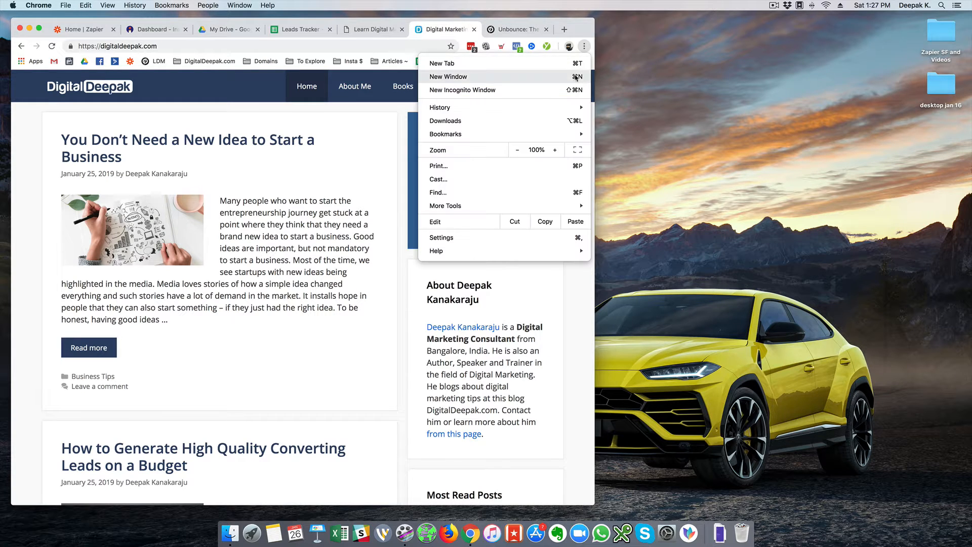
pyautogui.click(449, 35)
pyautogui.click(475, 29)
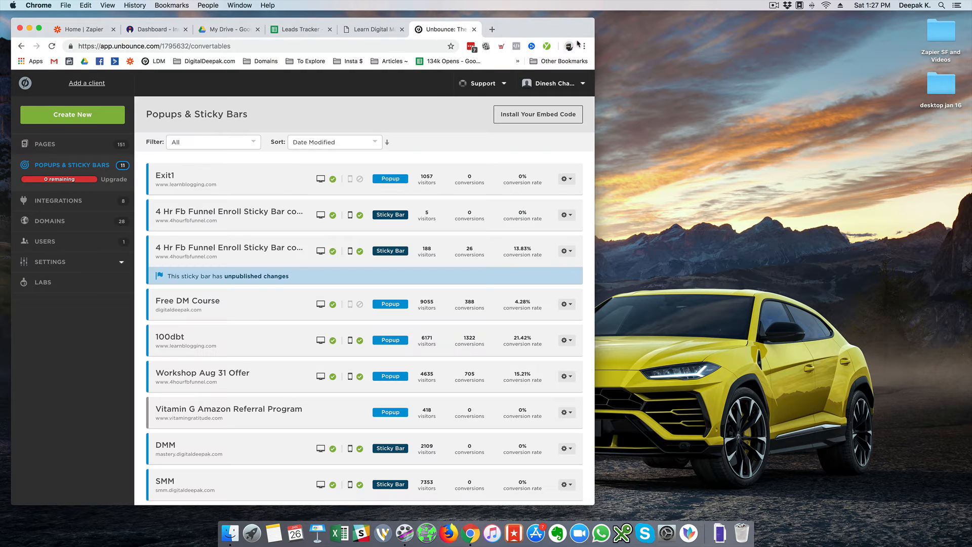
# Open a new incognito window and load digitaldeepak.com
pyautogui.click(584, 46)
pyautogui.click(545, 90)
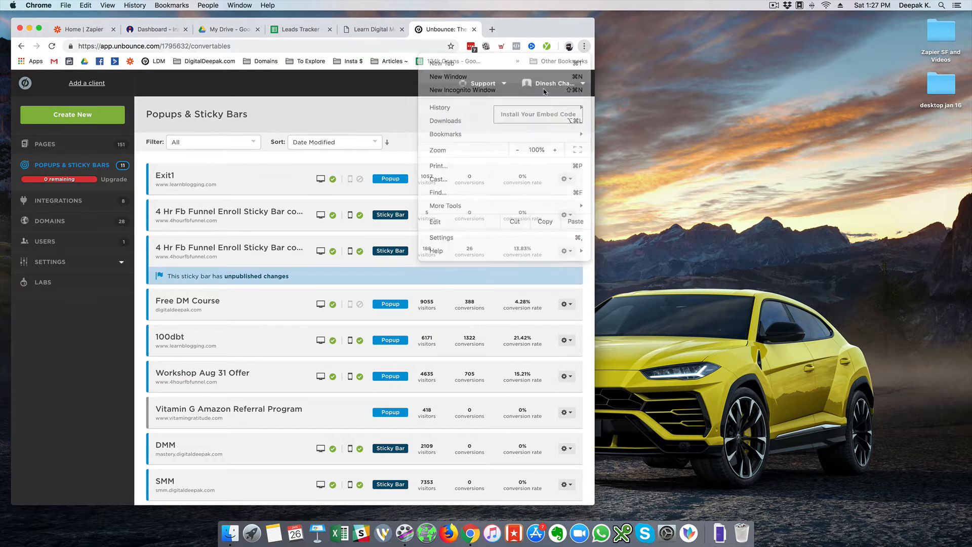
pyautogui.write('digitaldeepak.com')
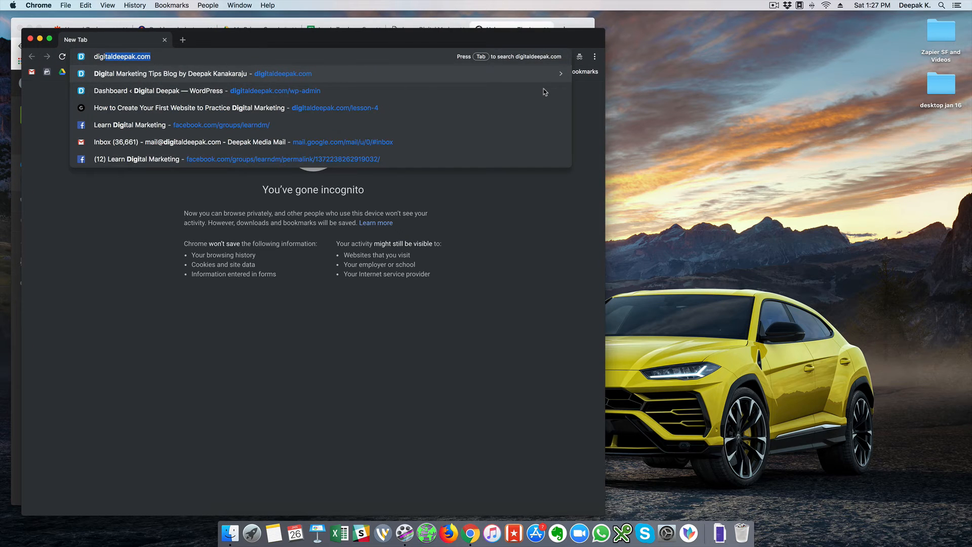
pyautogui.press('Return')
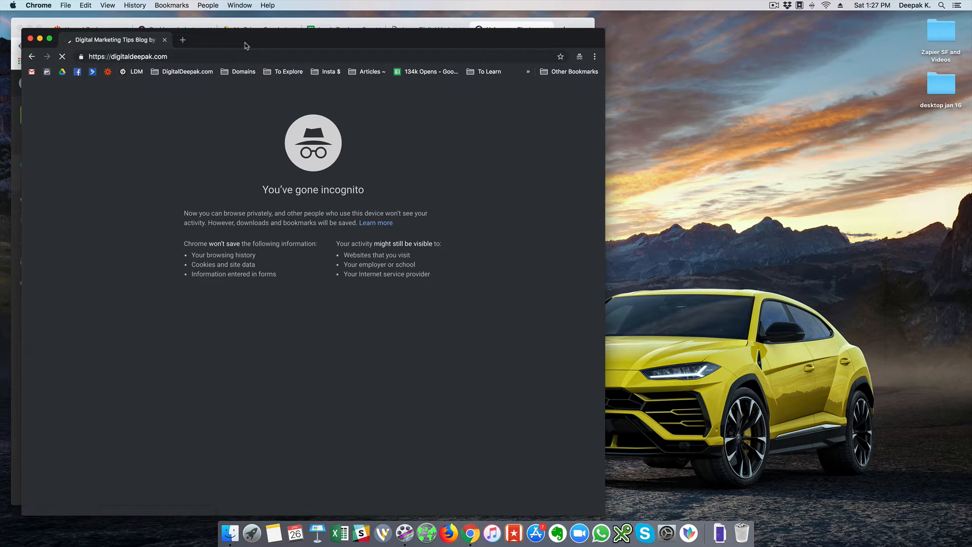
pyautogui.moveTo(246, 46); pyautogui.dragTo(559, 43)
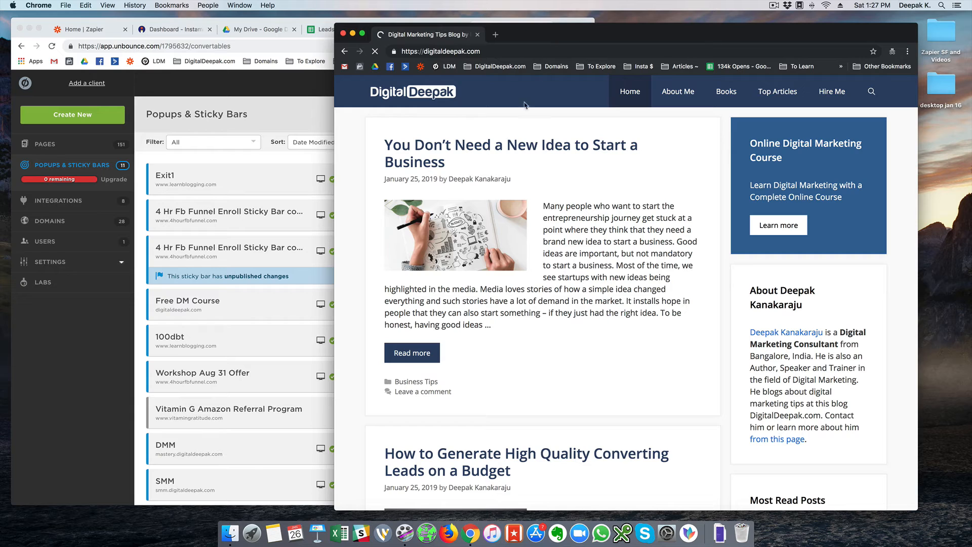
# Open the You Don't Need a New Idea article to trigger the Free Digital Marketing Course popup
pyautogui.click(498, 146)
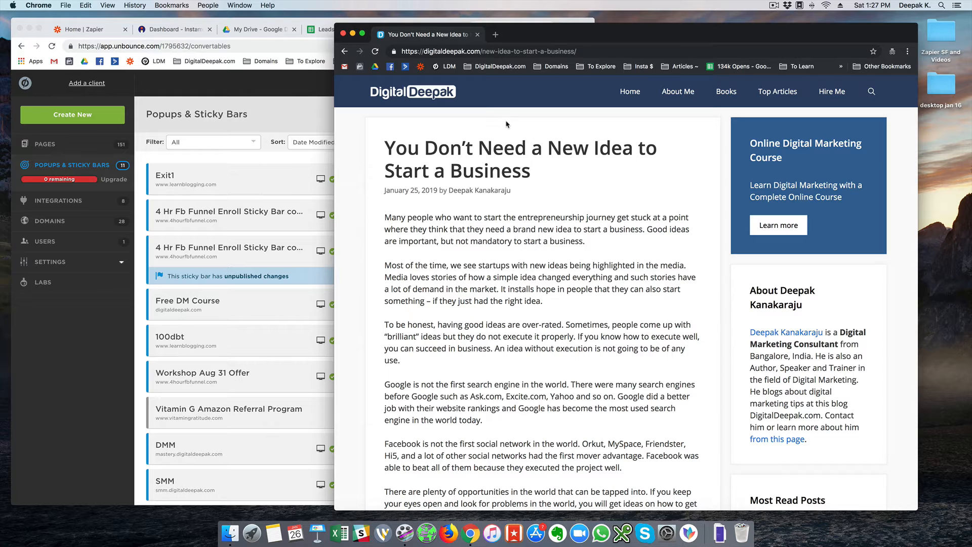
pyautogui.moveTo(533, 73)
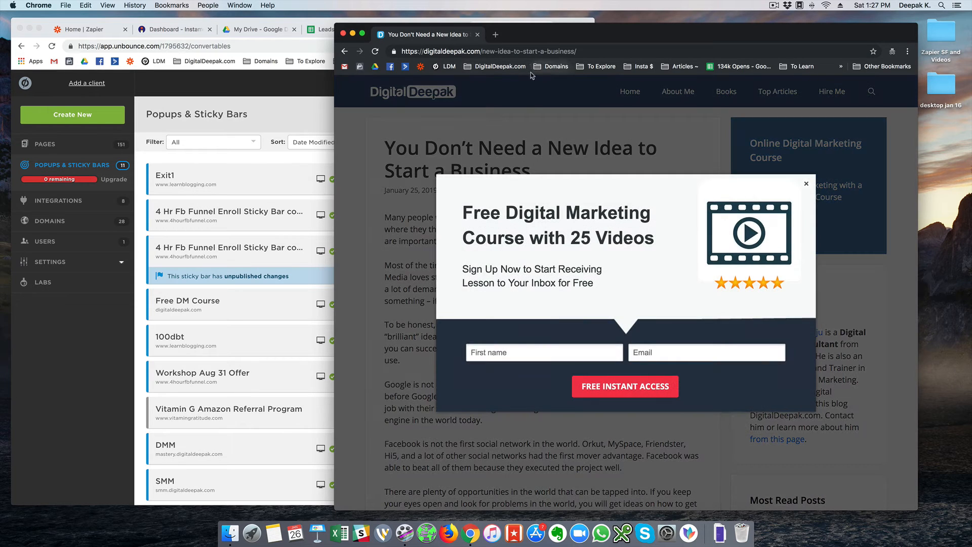
pyautogui.click(549, 355)
pyautogui.click(641, 350)
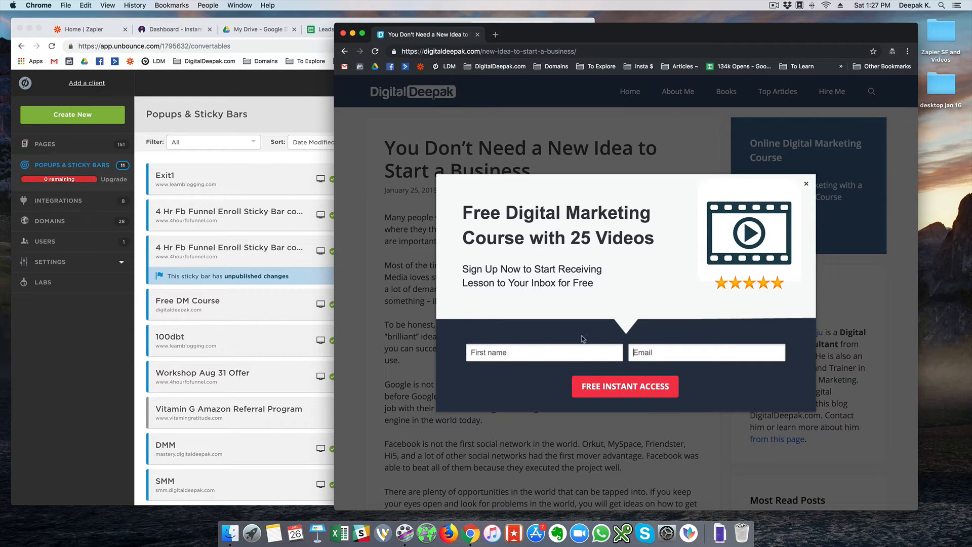
pyautogui.click(318, 30)
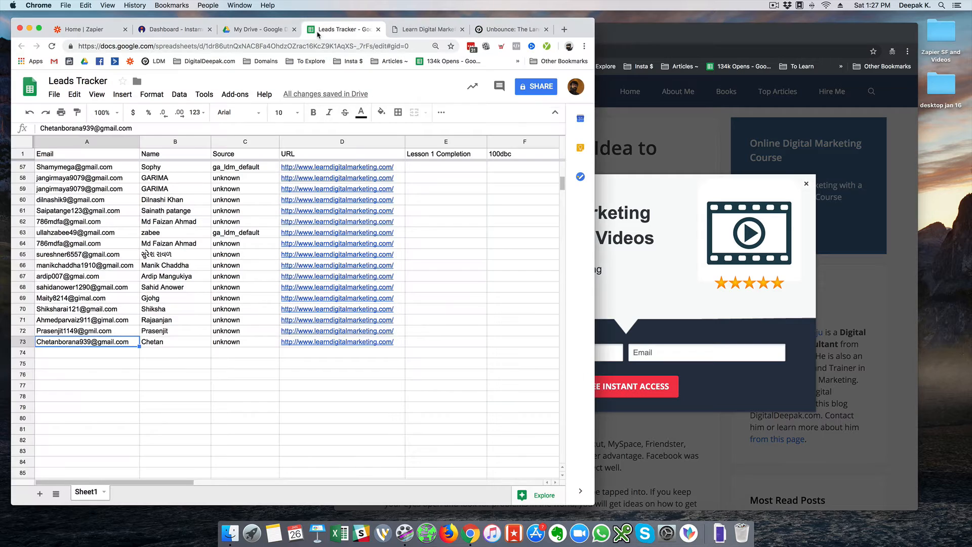
# Check the empty row under the last lead, then open the Free DM Course popup in Unbounce
pyautogui.click(87, 357)
pyautogui.click(238, 354)
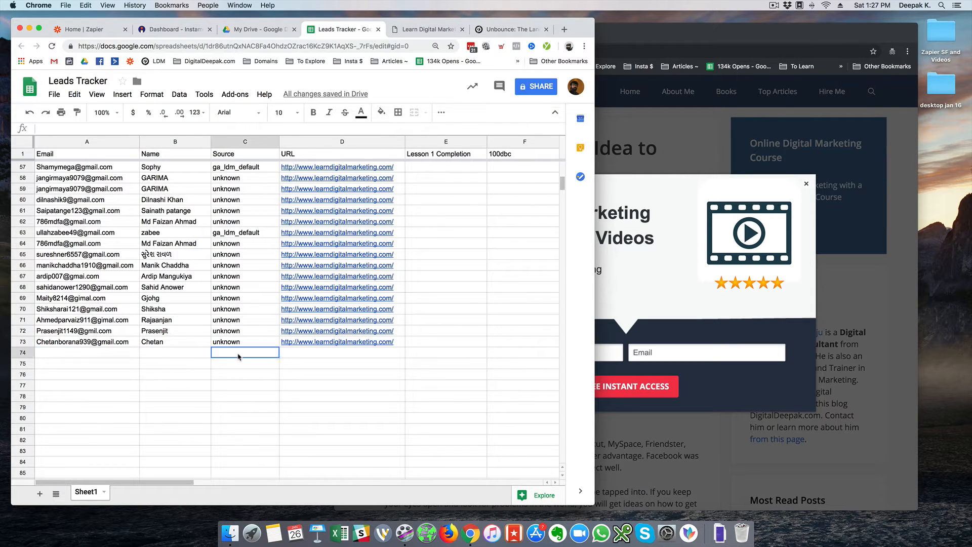
pyautogui.click(507, 30)
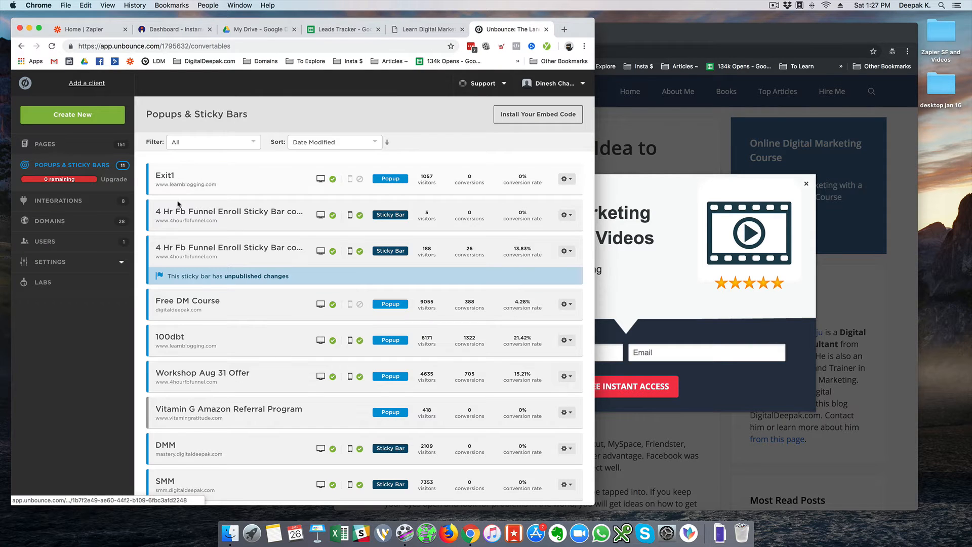
pyautogui.click(204, 307)
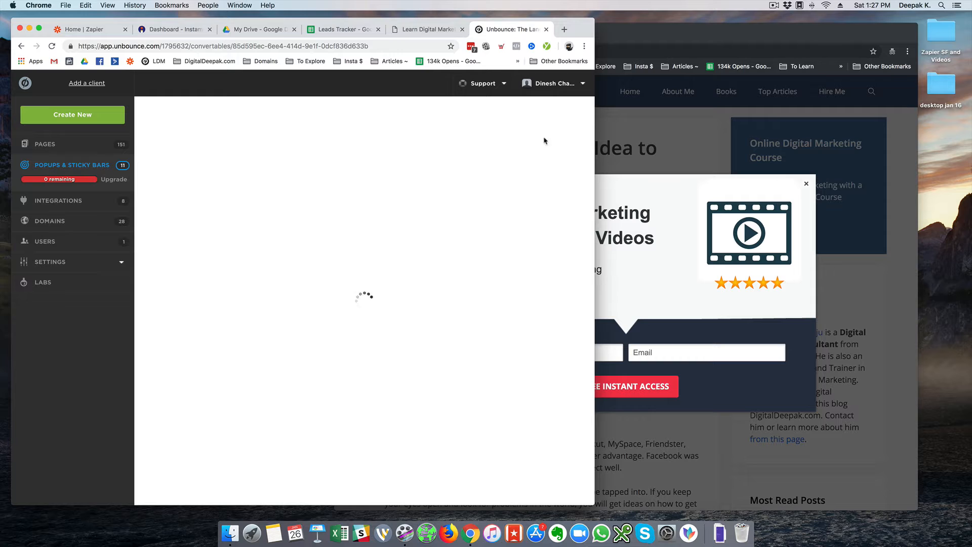
# Open the Free DM Course popup's WebHooks integration and start a new webhook at the POST URL field
pyautogui.moveTo(595, 117); pyautogui.dragTo(616, 117)
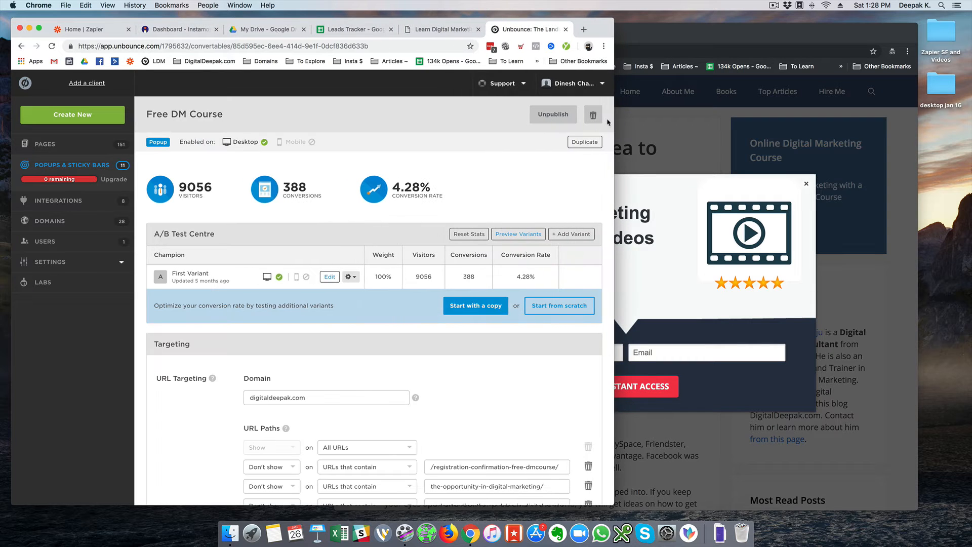
pyautogui.moveTo(425, 196)
pyautogui.scroll(-2, 484, 187)
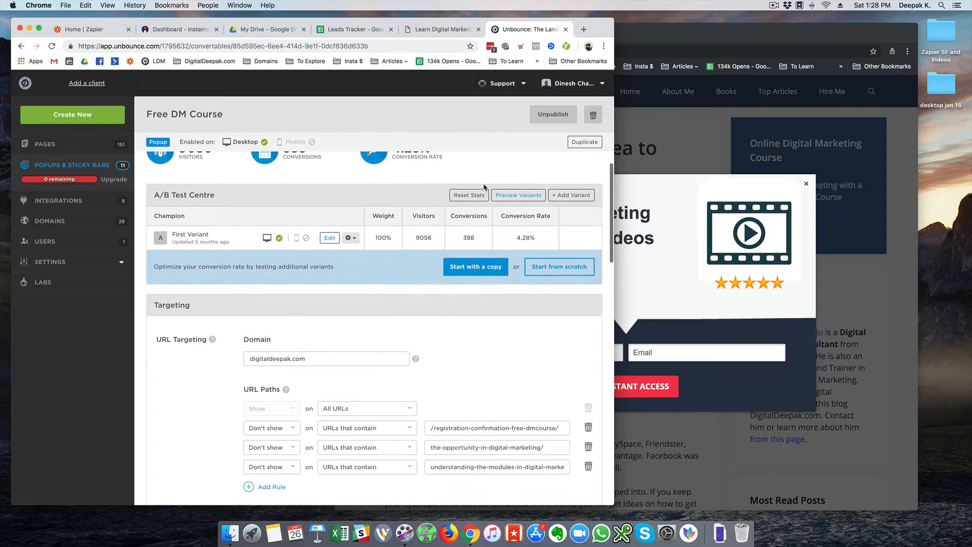
pyautogui.scroll(2, 484, 187)
pyautogui.moveTo(385, 189)
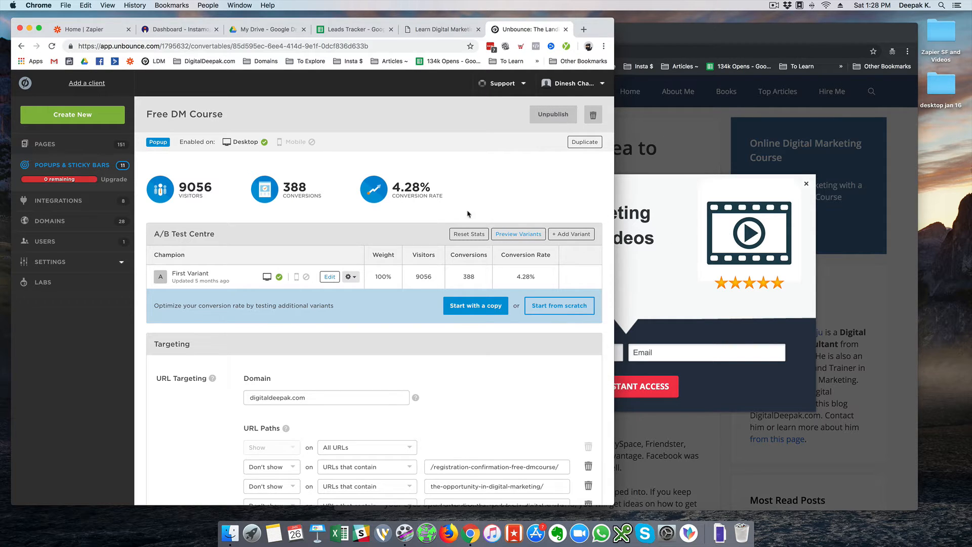
pyautogui.moveTo(383, 205)
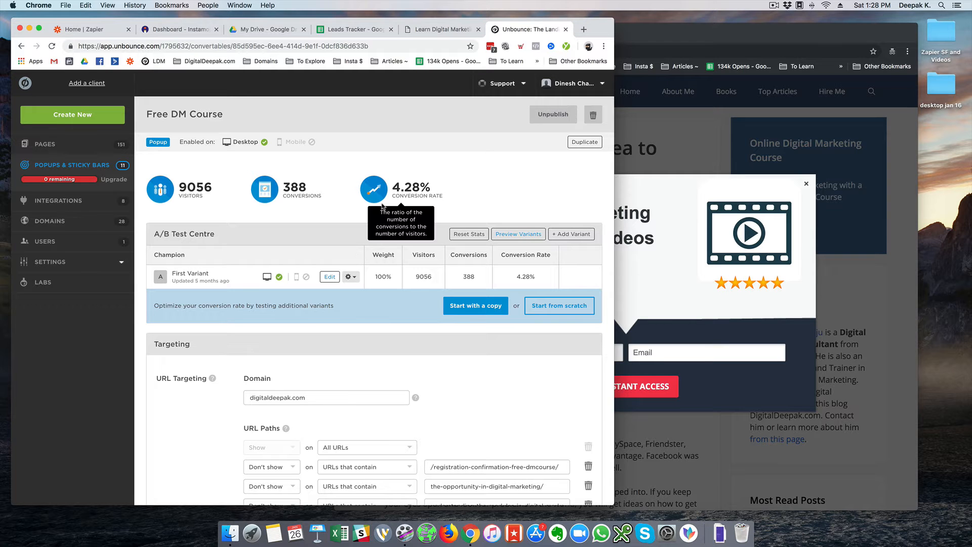
pyautogui.scroll(-15, 383, 205)
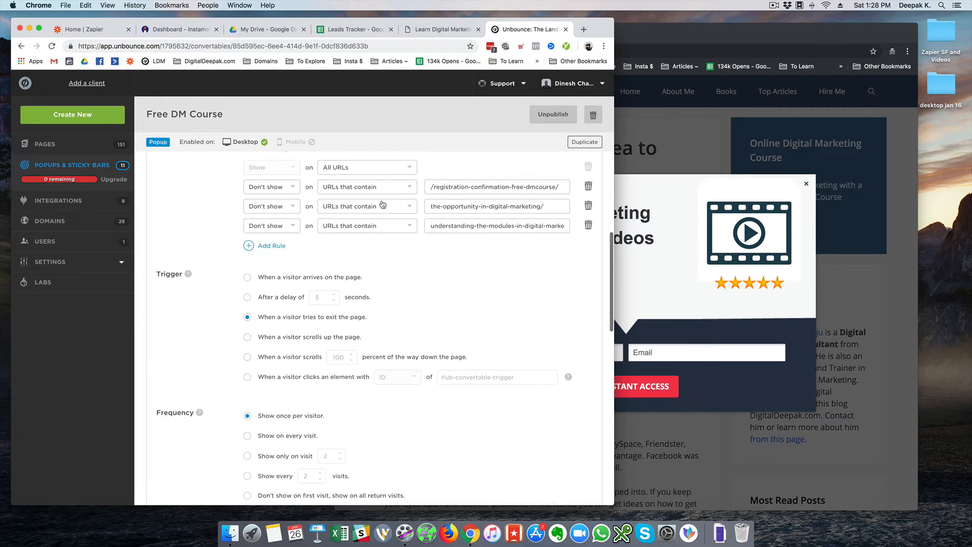
pyautogui.scroll(-5, 382, 204)
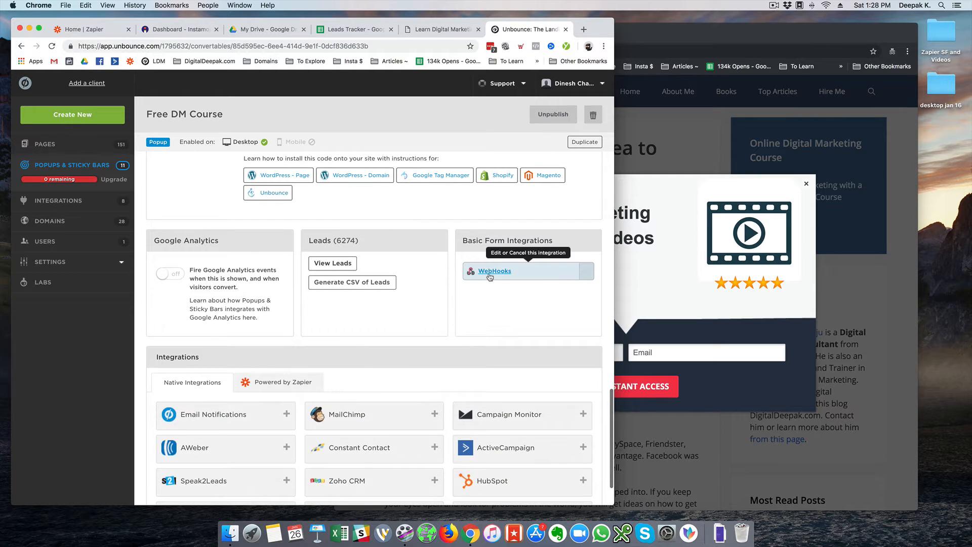
pyautogui.click(490, 271)
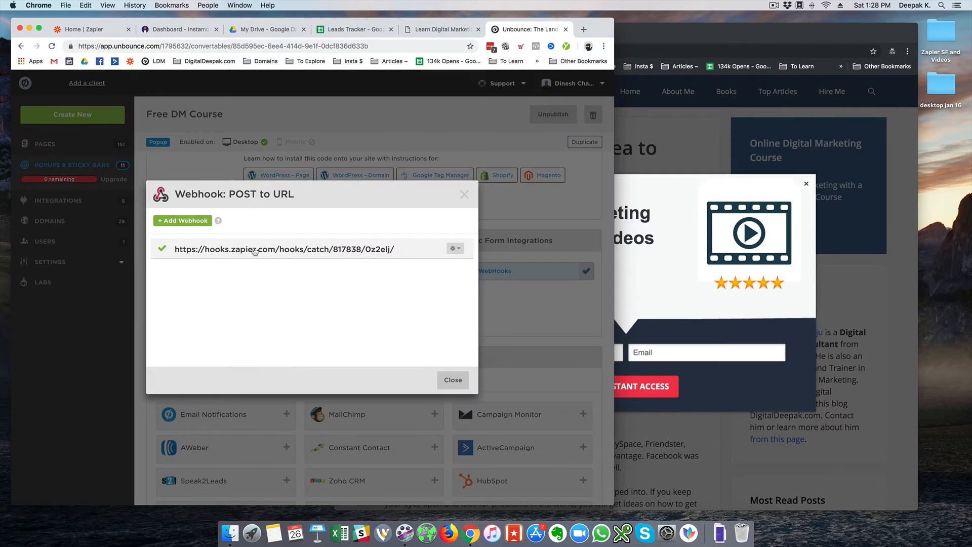
pyautogui.click(189, 222)
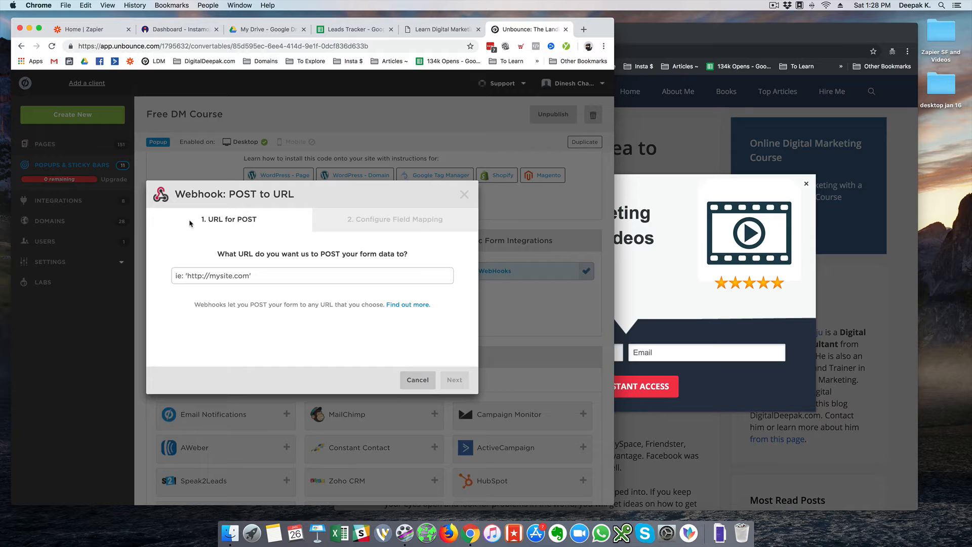
pyautogui.click(256, 277)
# Start a new zap inside the Funnel - Free DM Course folder
pyautogui.click(61, 35)
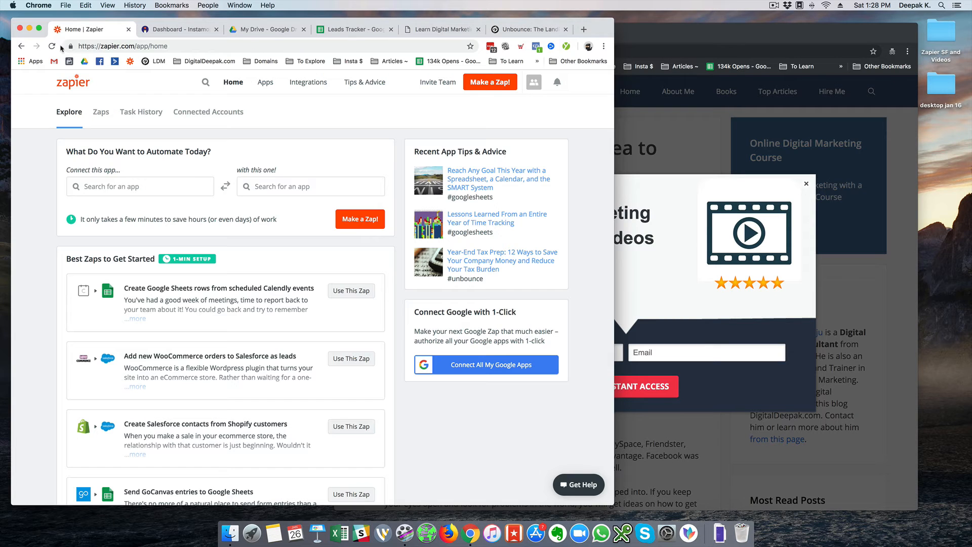
pyautogui.click(103, 111)
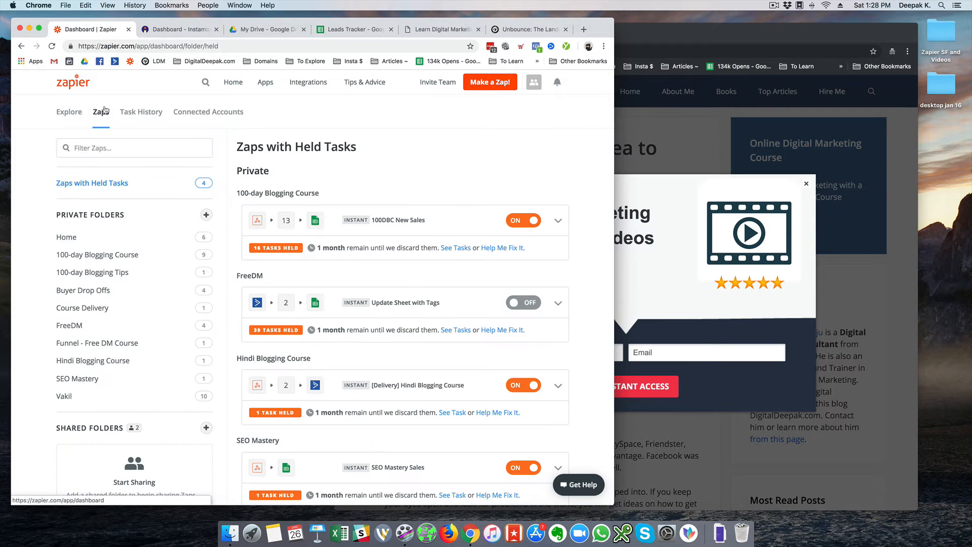
pyautogui.scroll(-2, 41, 182)
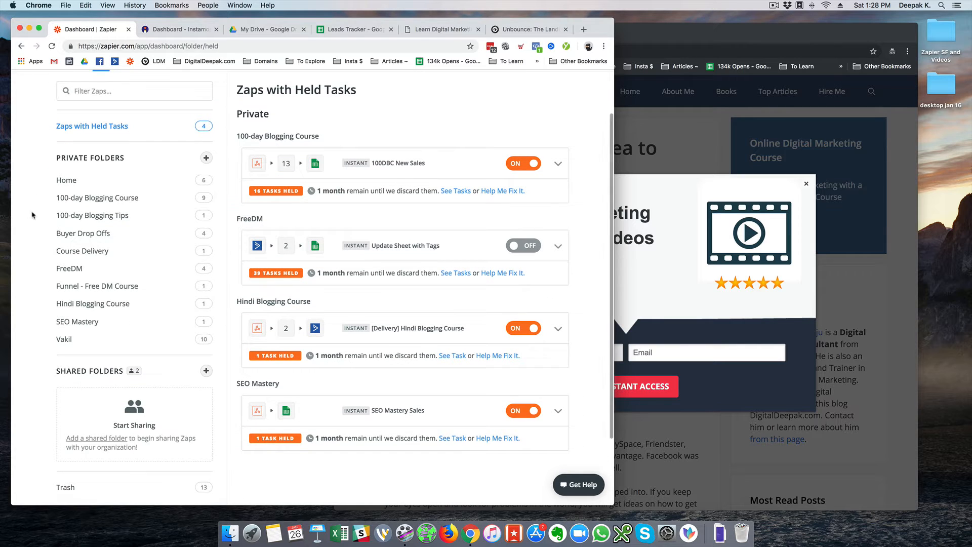
pyautogui.click(83, 287)
pyautogui.scroll(2, 524, 192)
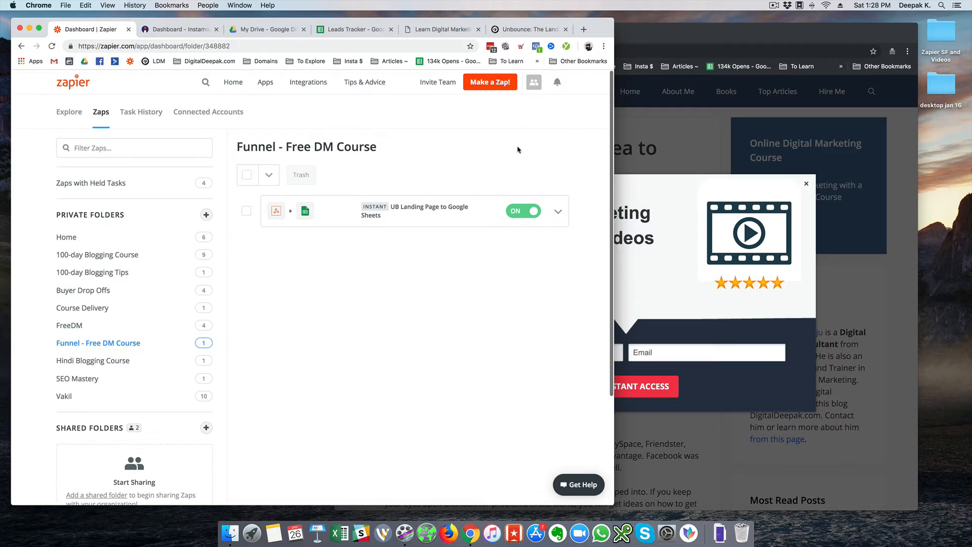
pyautogui.click(490, 82)
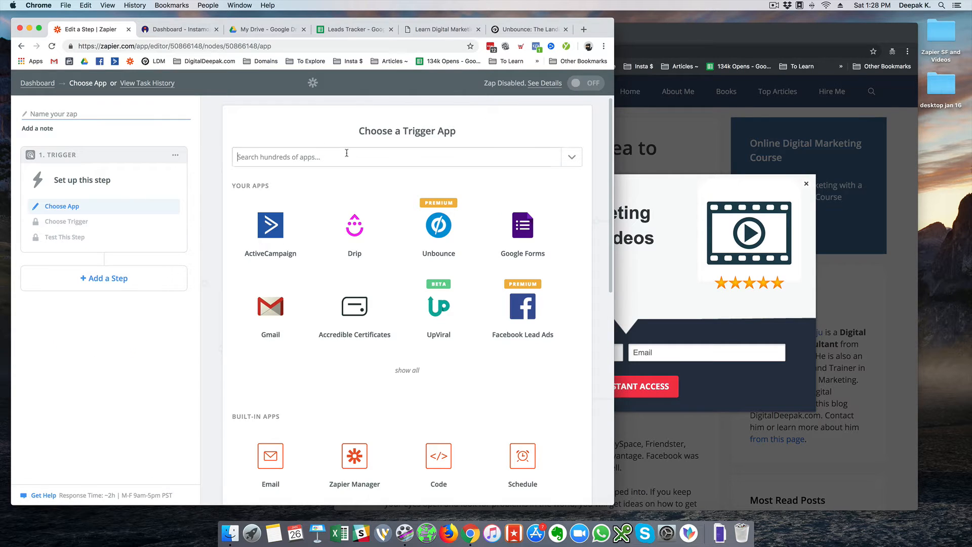
# Choose Webhooks by Zapier with the Catch Hook trigger and copy its generated URL
pyautogui.click(347, 153)
pyautogui.write('webhook')
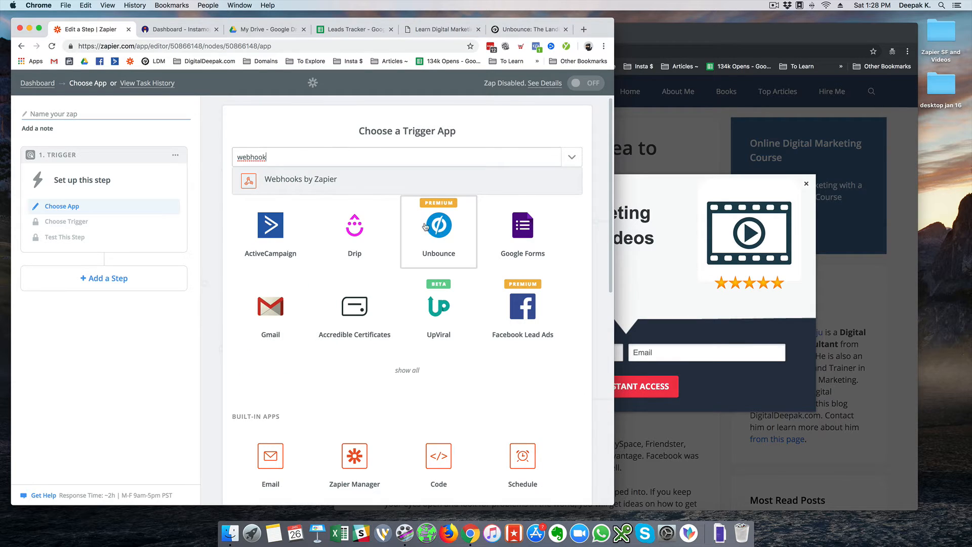
pyautogui.click(338, 190)
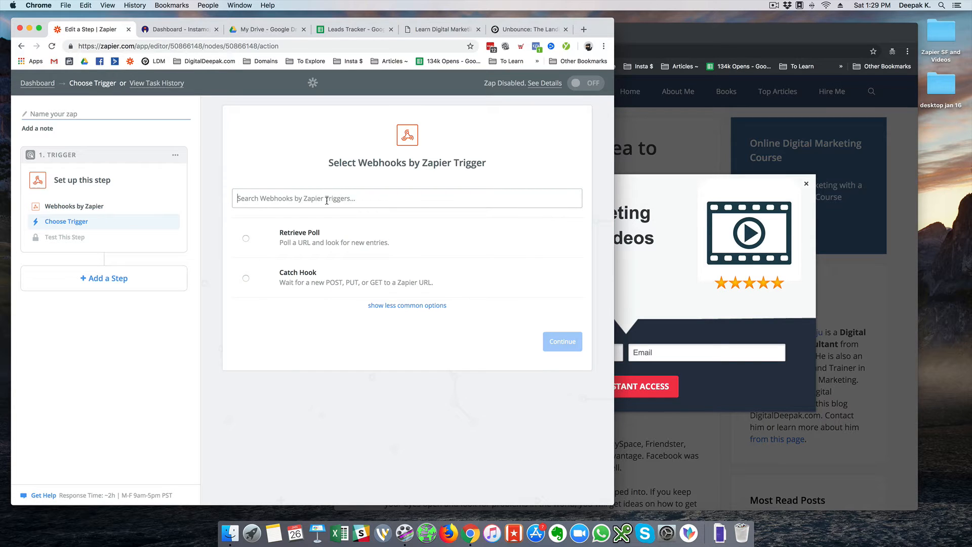
pyautogui.click(315, 284)
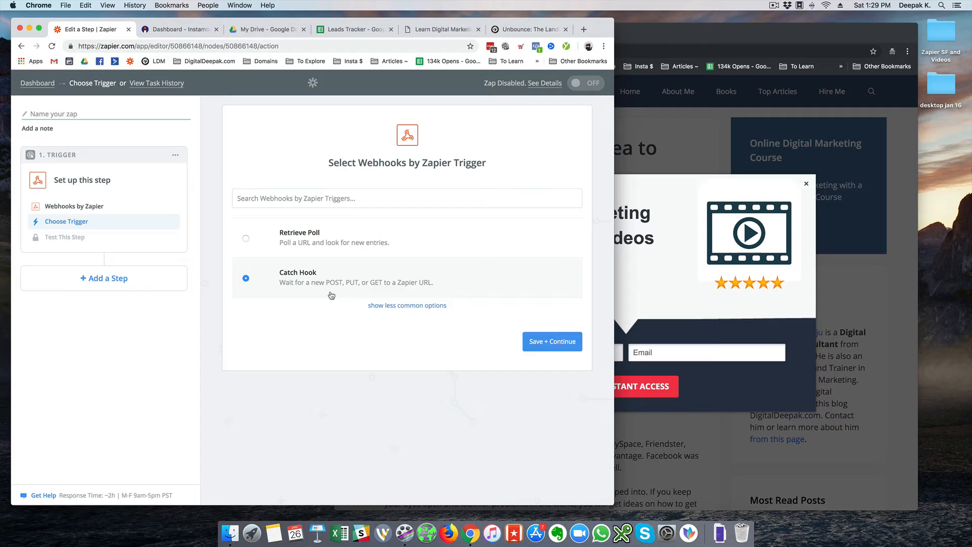
pyautogui.click(562, 347)
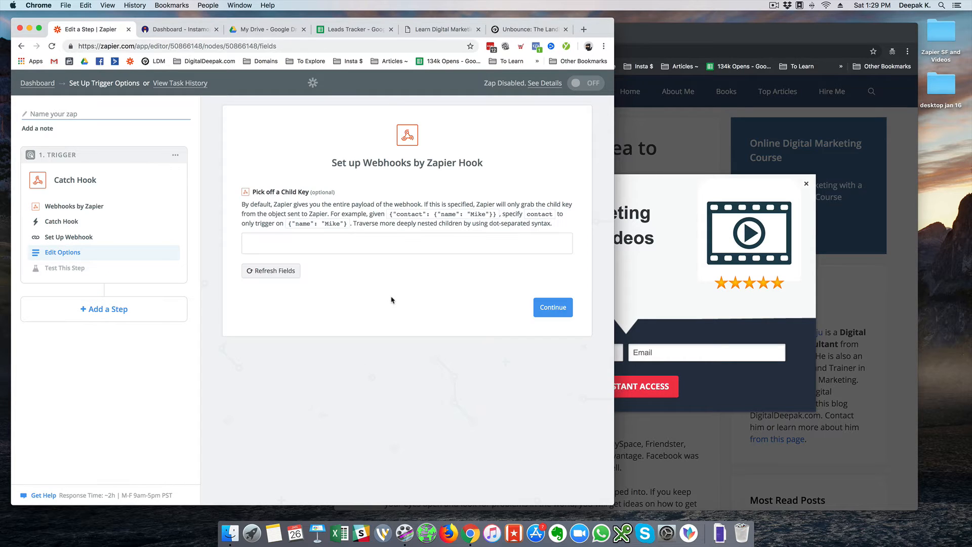
pyautogui.click(545, 310)
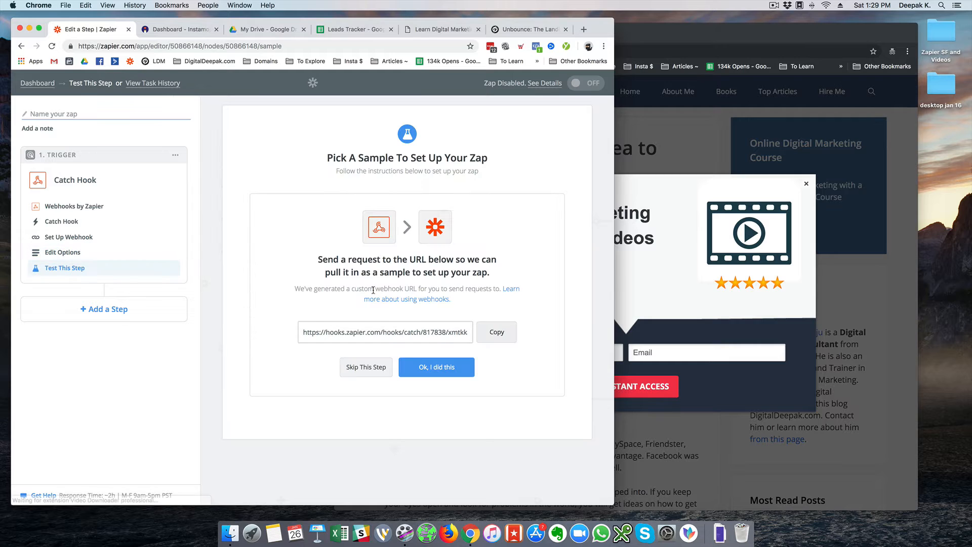
pyautogui.click(489, 333)
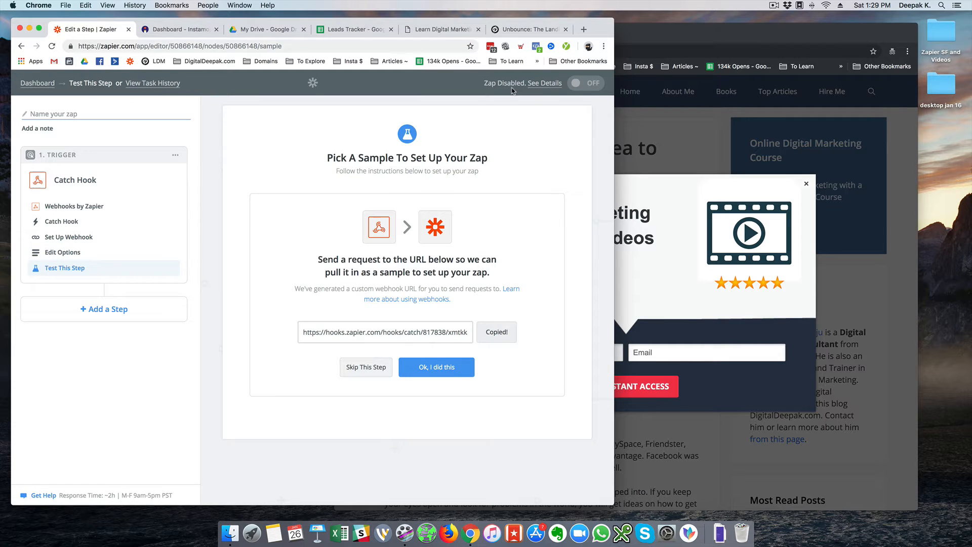
# Paste the Zapier catch hook URL into the Unbounce webhook and save it with default field mapping
pyautogui.click(516, 30)
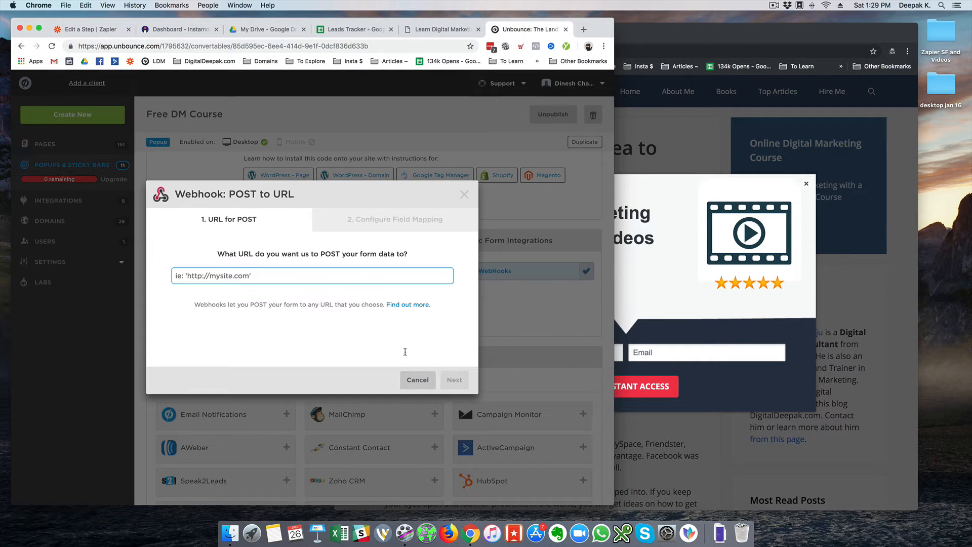
pyautogui.press('super+v')
pyautogui.click(454, 380)
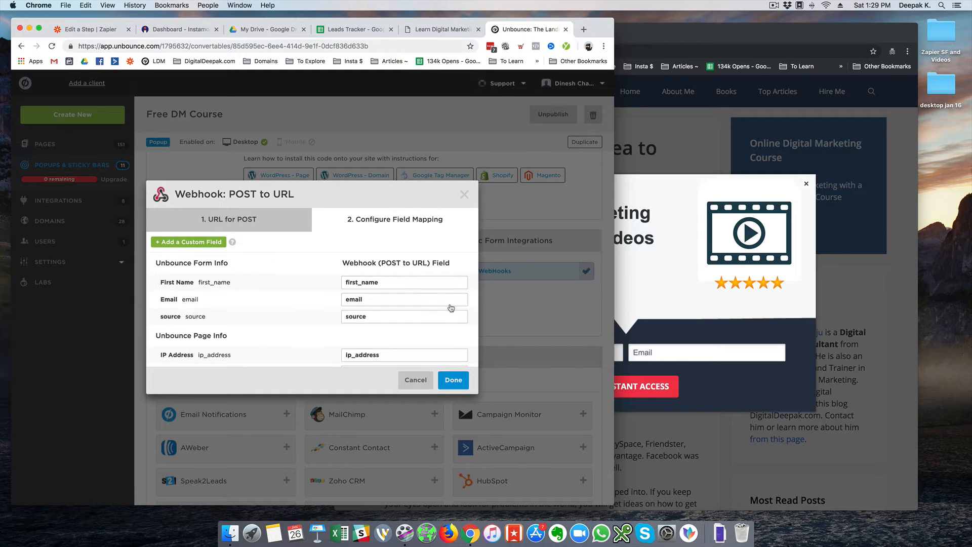
pyautogui.scroll(-5, 367, 312)
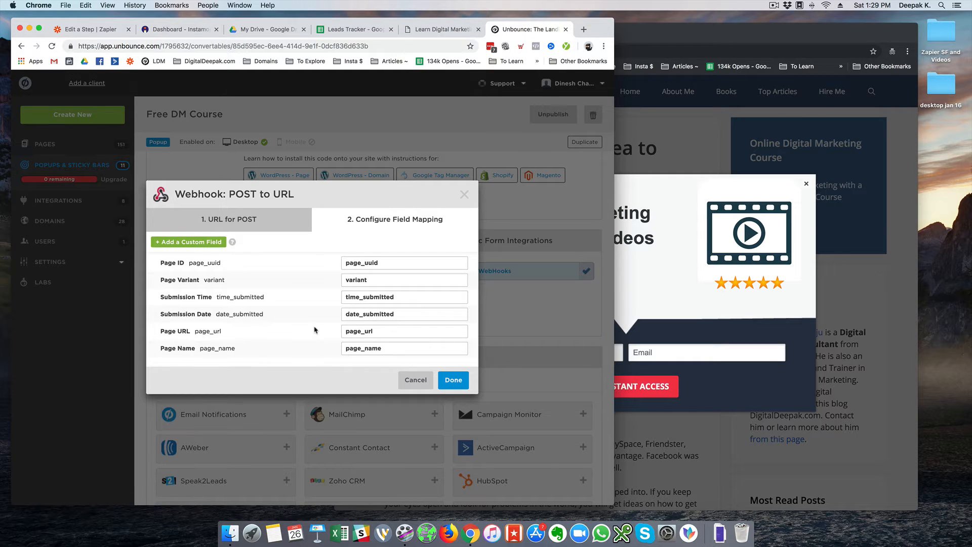
pyautogui.scroll(5, 316, 331)
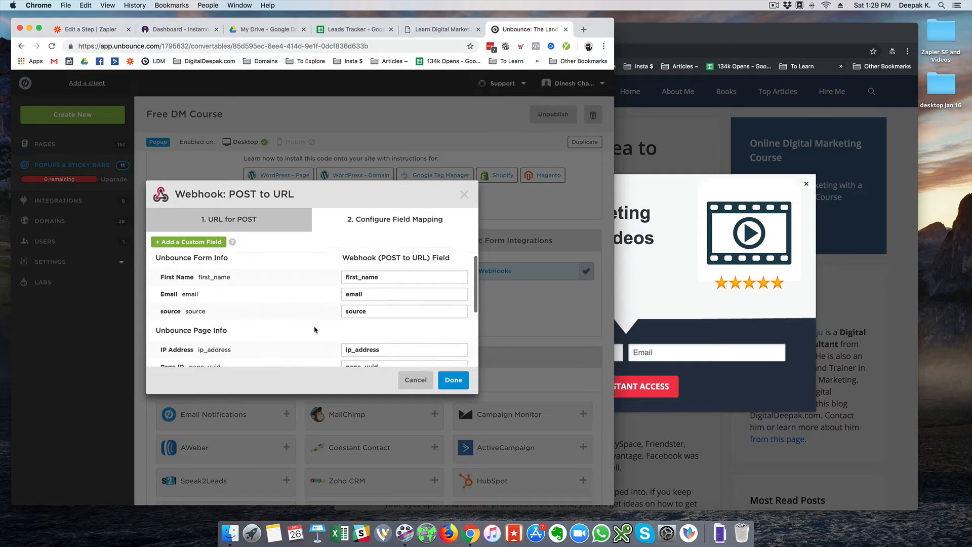
pyautogui.click(453, 379)
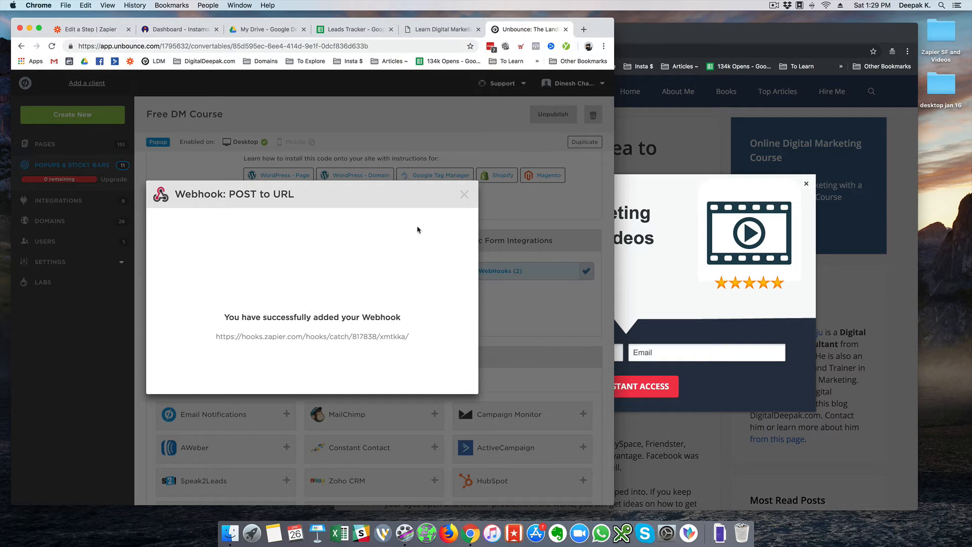
pyautogui.click(465, 195)
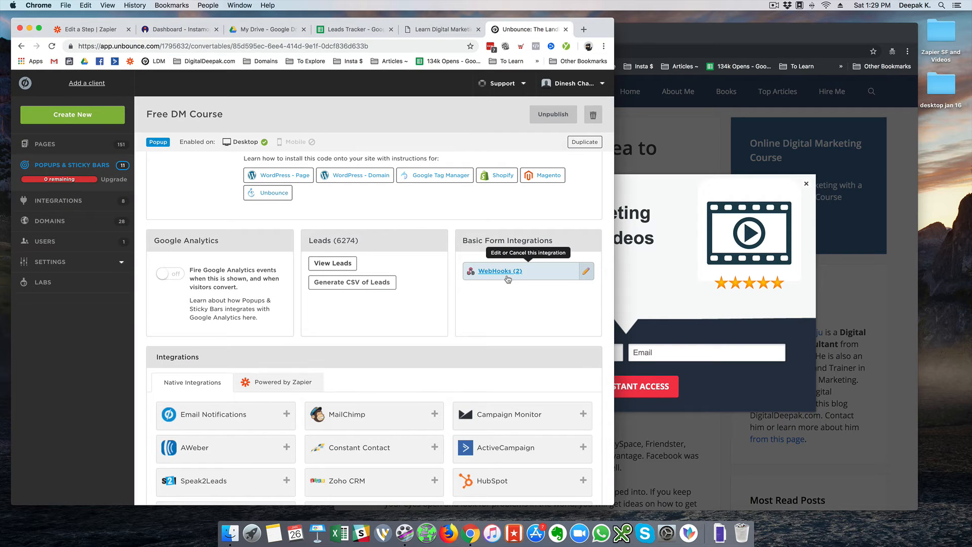
pyautogui.scroll(3, 520, 288)
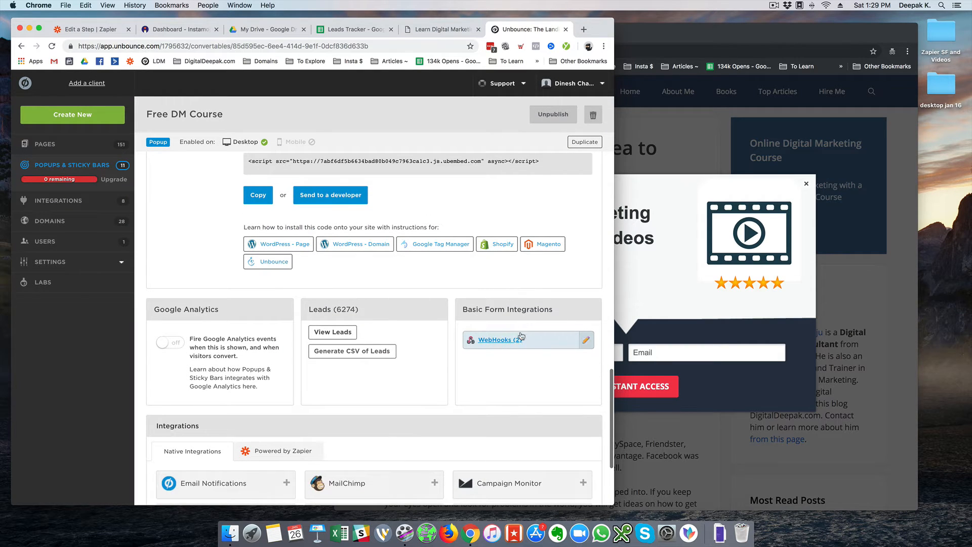
pyautogui.click(653, 354)
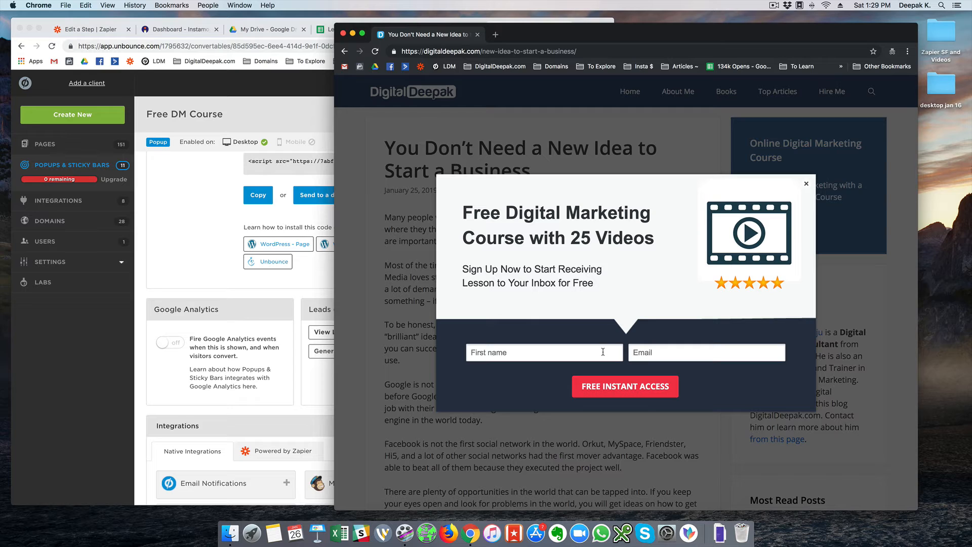
# Submit a test first name and email through the DigitalDeepak free course popup
pyautogui.write('De')
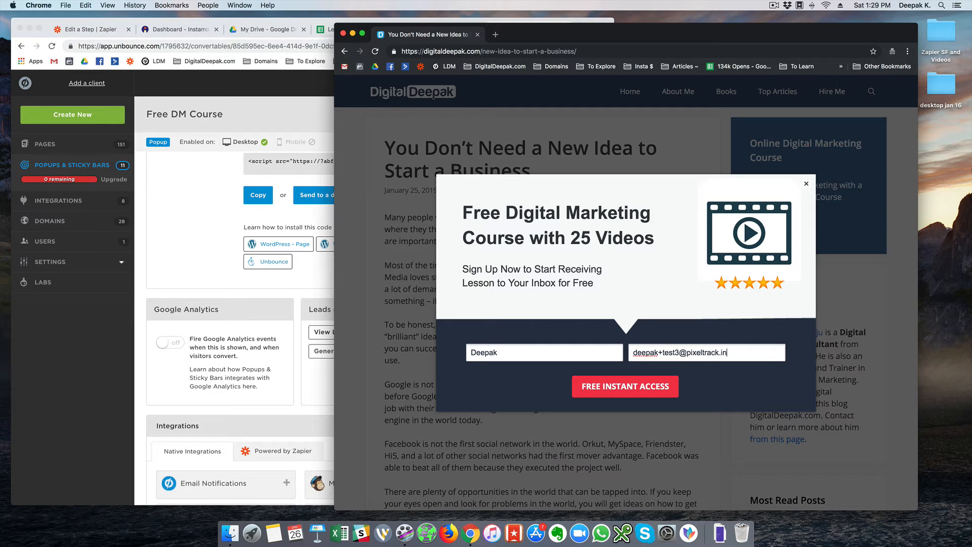
pyautogui.click(610, 383)
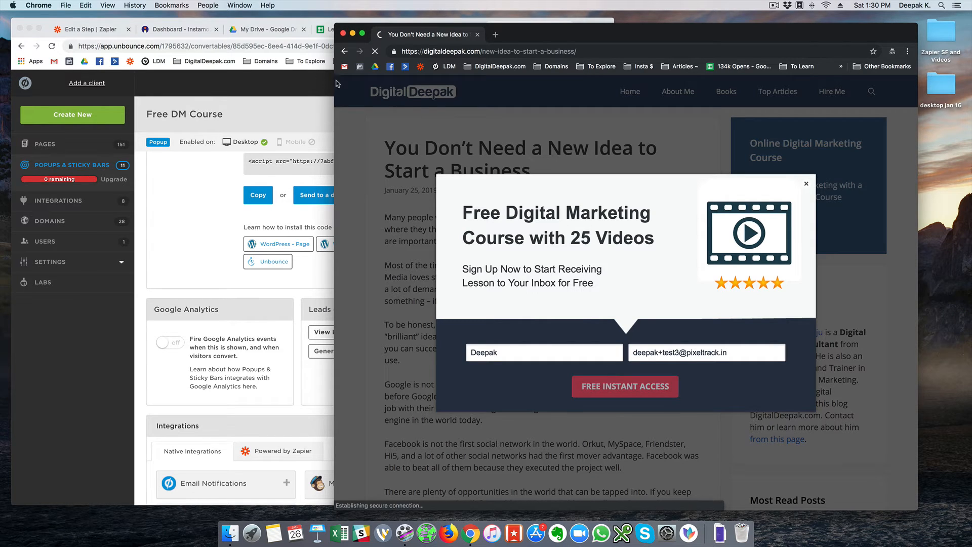
pyautogui.click(252, 89)
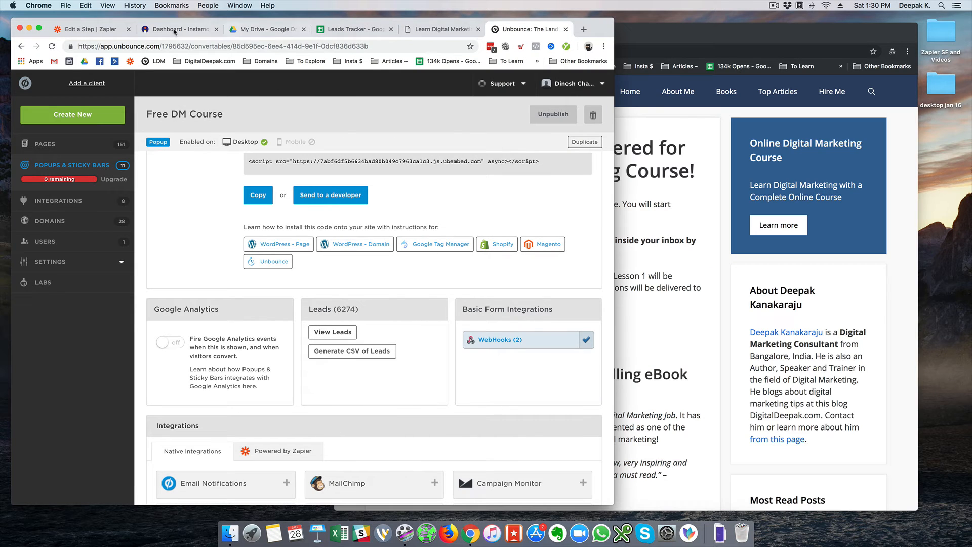
# Confirm the test request was sent and expand the Hook A sample's data
pyautogui.click(84, 29)
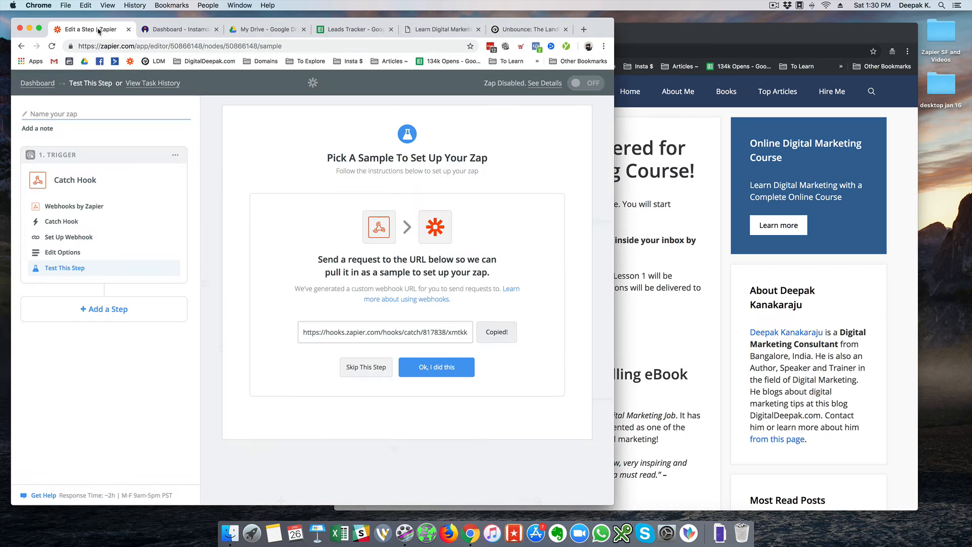
pyautogui.click(431, 375)
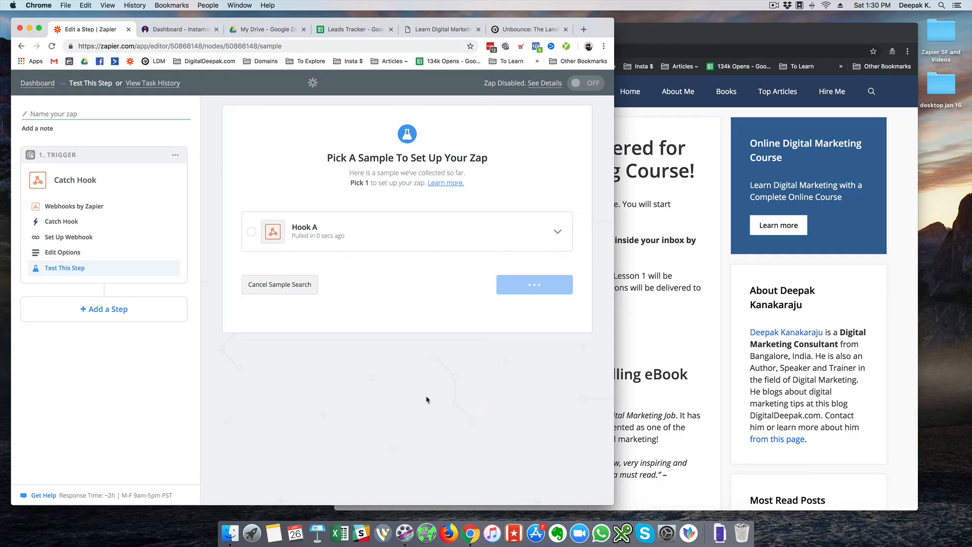
pyautogui.click(557, 231)
pyautogui.scroll(-5, 470, 224)
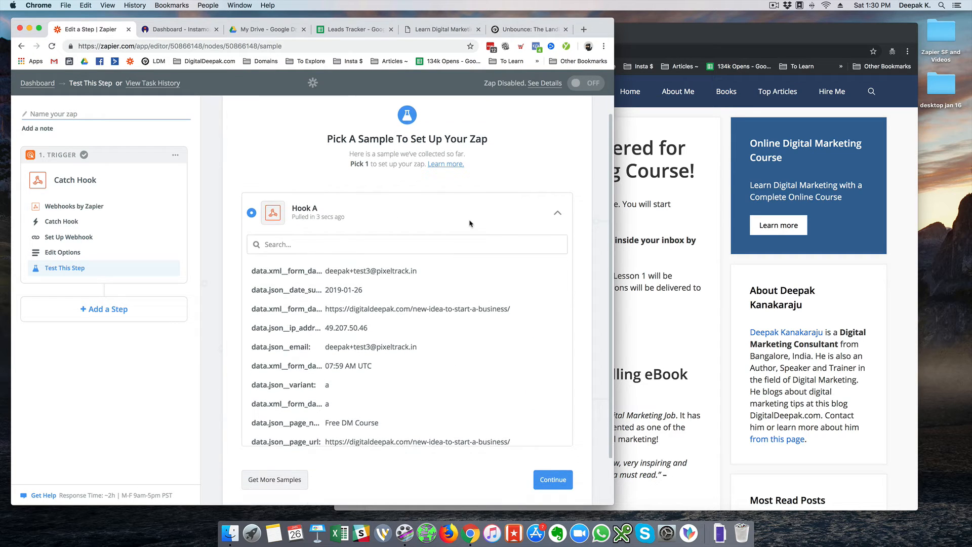
pyautogui.scroll(2, 485, 258)
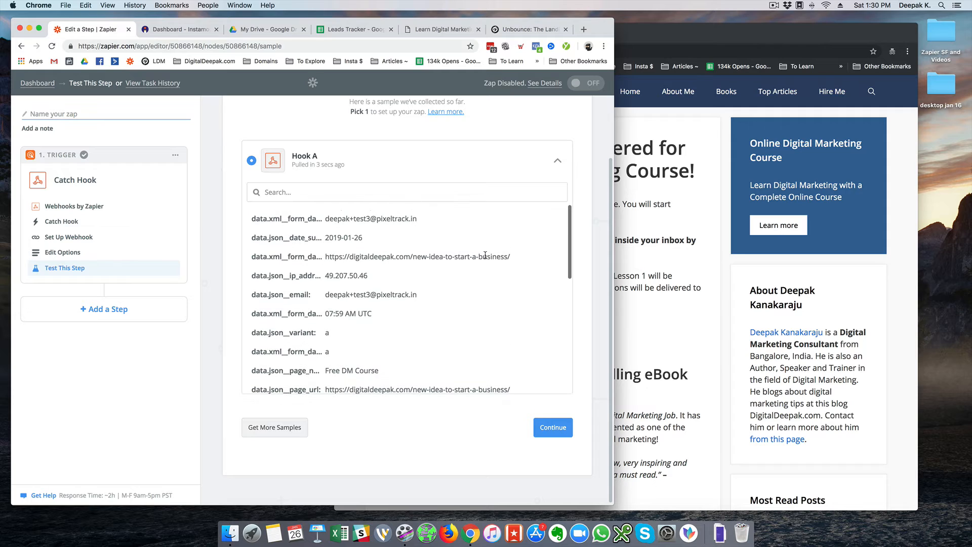
# Check Hook A's submitted email and page URL values, then continue with that sample
pyautogui.moveTo(325, 218); pyautogui.dragTo(431, 222)
pyautogui.click(431, 222)
pyautogui.moveTo(326, 257); pyautogui.dragTo(520, 261)
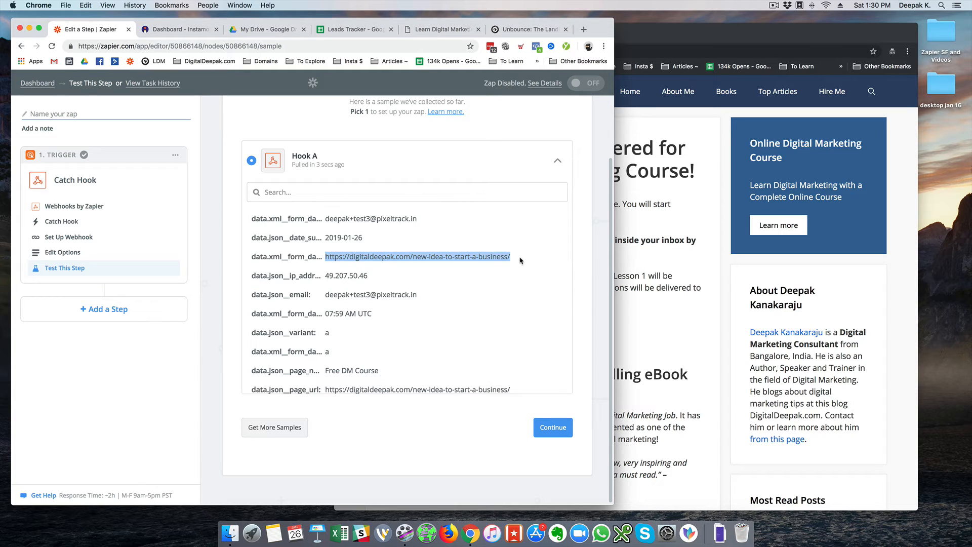
pyautogui.click(521, 261)
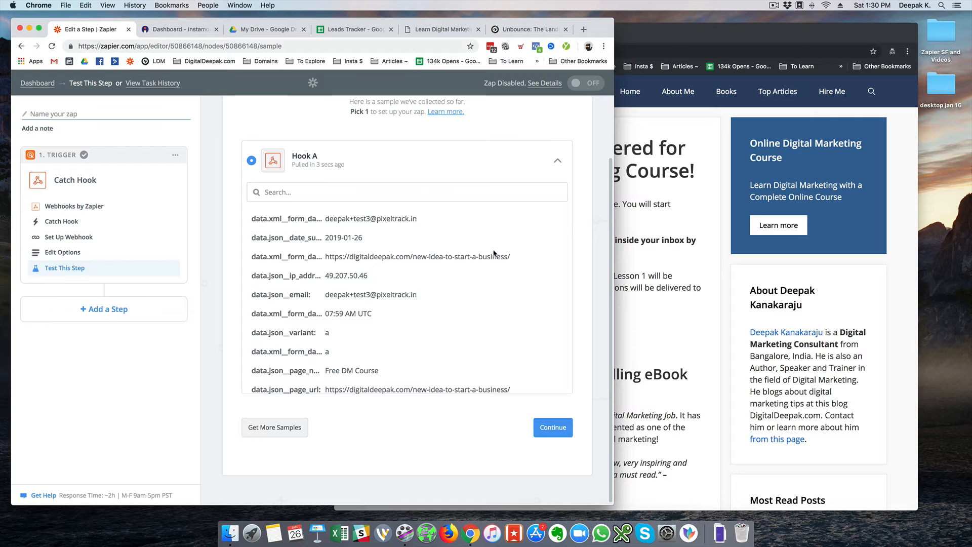
pyautogui.scroll(3, 495, 253)
pyautogui.scroll(-3, 495, 253)
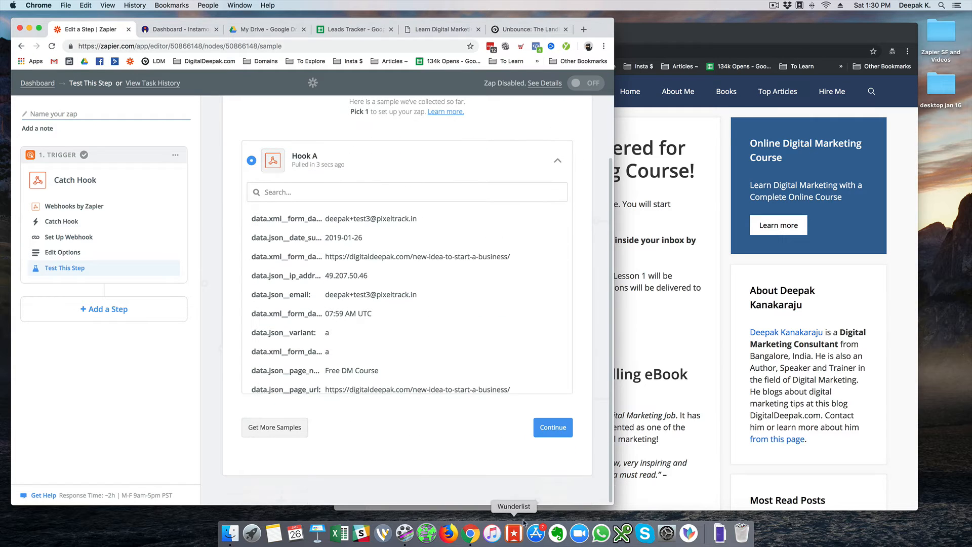
pyautogui.click(553, 431)
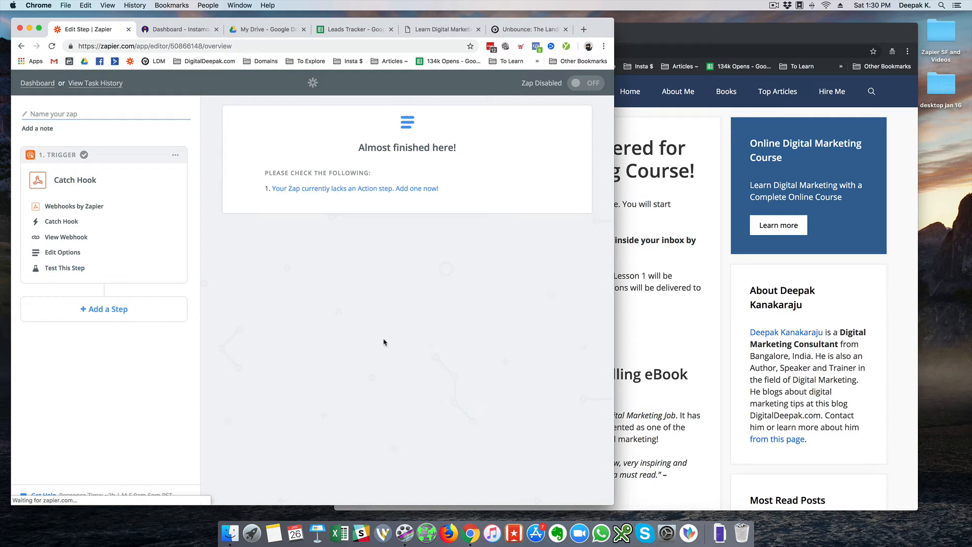
pyautogui.click(326, 190)
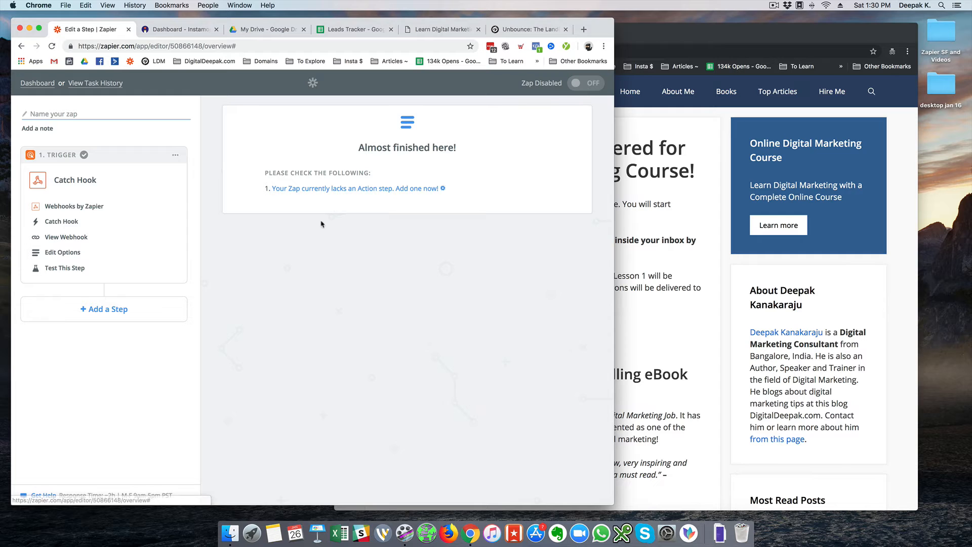
# Make the action Google Sheets with the Create Spreadsheet Row event
pyautogui.click(329, 158)
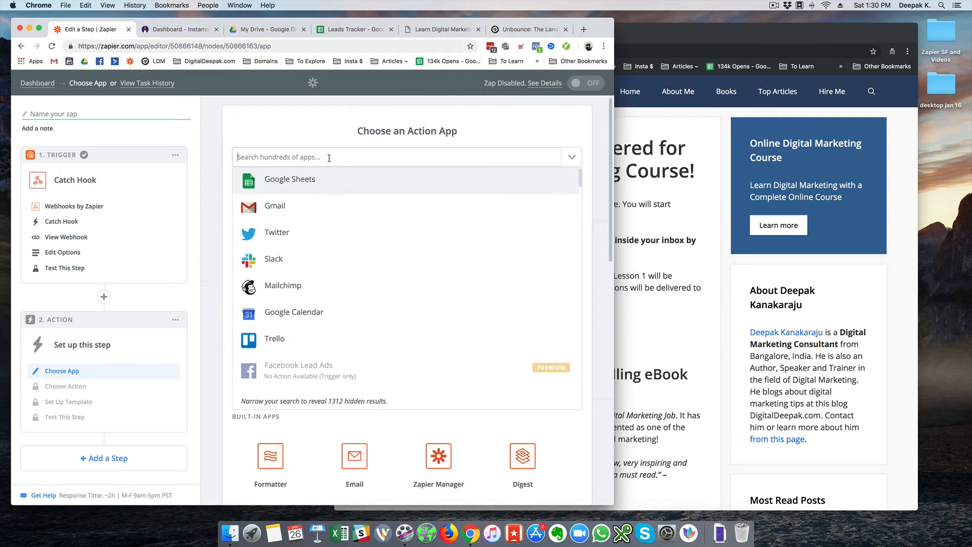
pyautogui.click(330, 180)
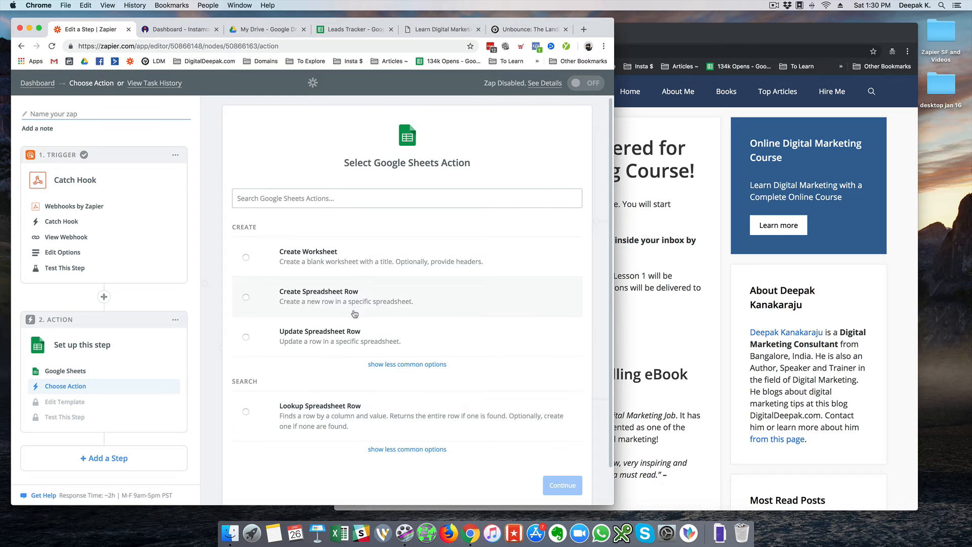
pyautogui.click(355, 310)
pyautogui.click(565, 487)
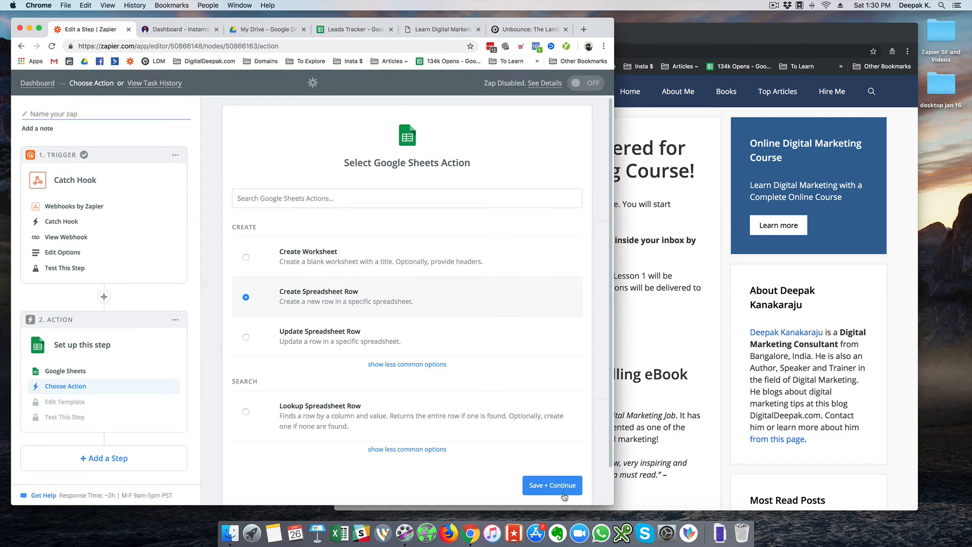
# Close the DigitalDeepak site and use the most recently added Google Sheets account
pyautogui.click(675, 179)
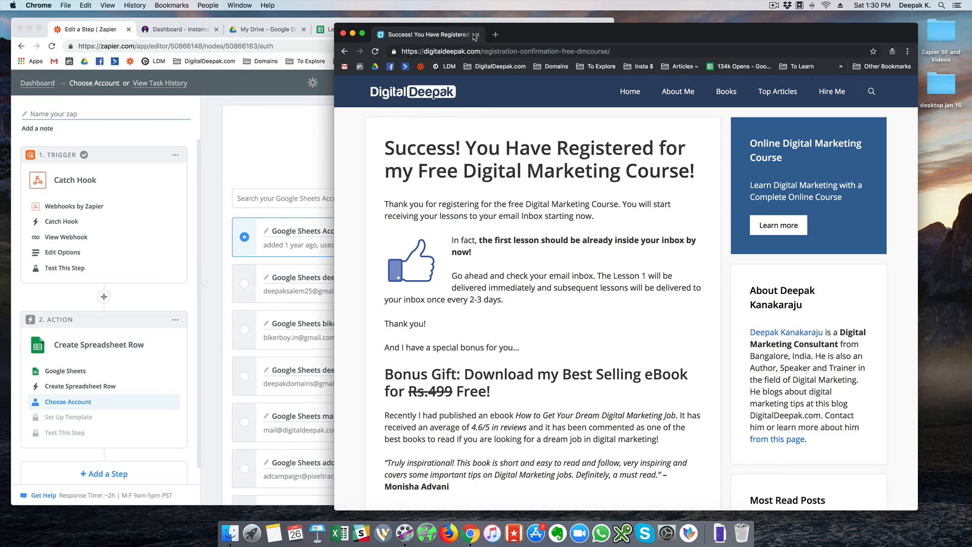
pyautogui.click(476, 34)
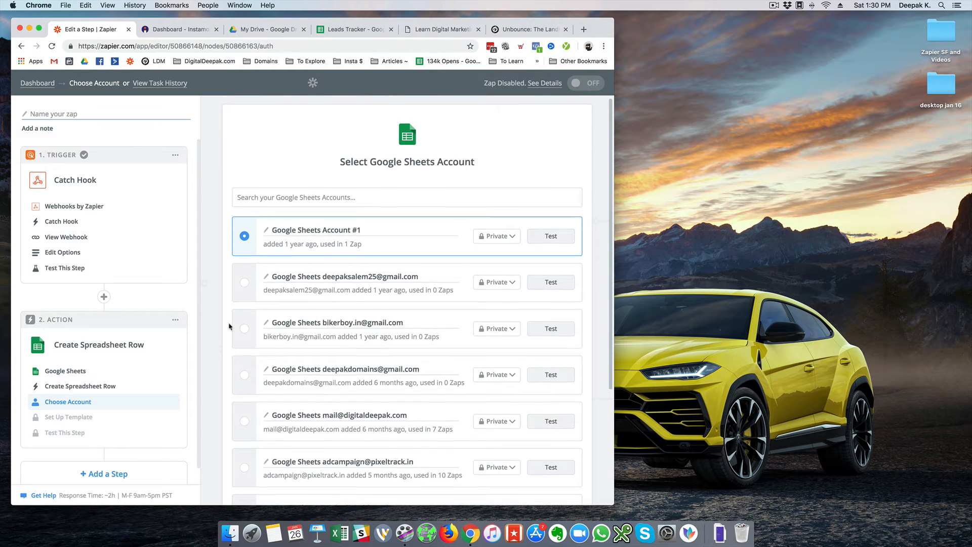
pyautogui.scroll(-3, 231, 326)
pyautogui.click(243, 355)
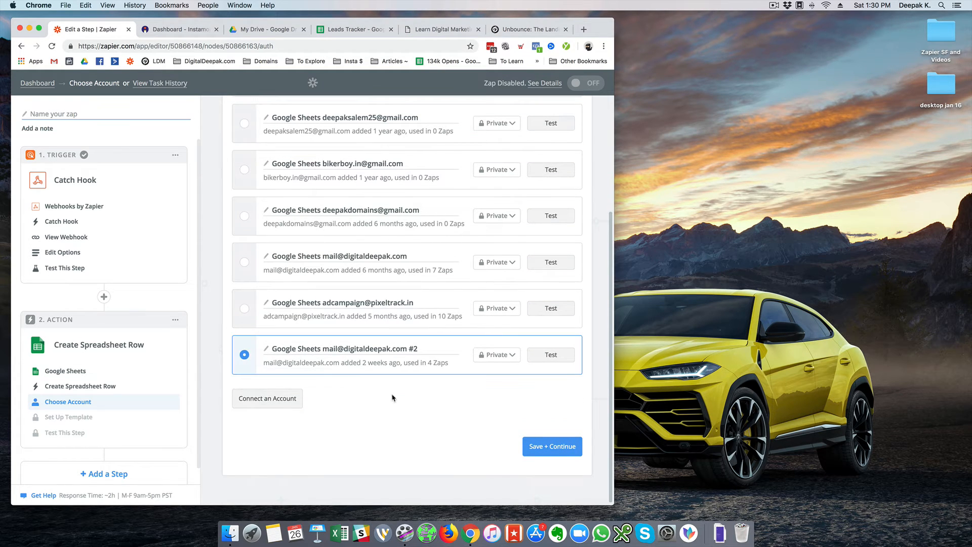
pyautogui.click(561, 444)
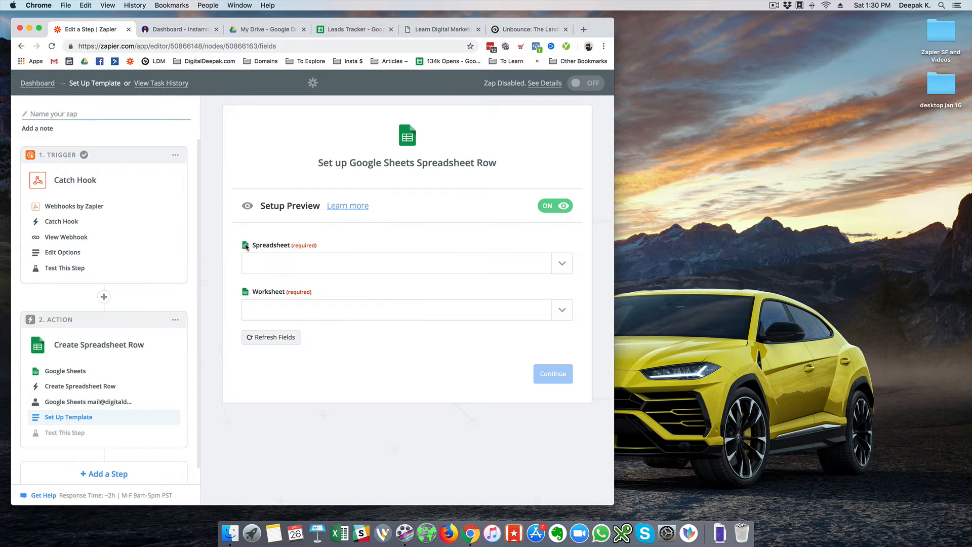
# Select the Leads Tracker spreadsheet and its Sheet1 worksheet, checking the sheet's columns
pyautogui.click(351, 259)
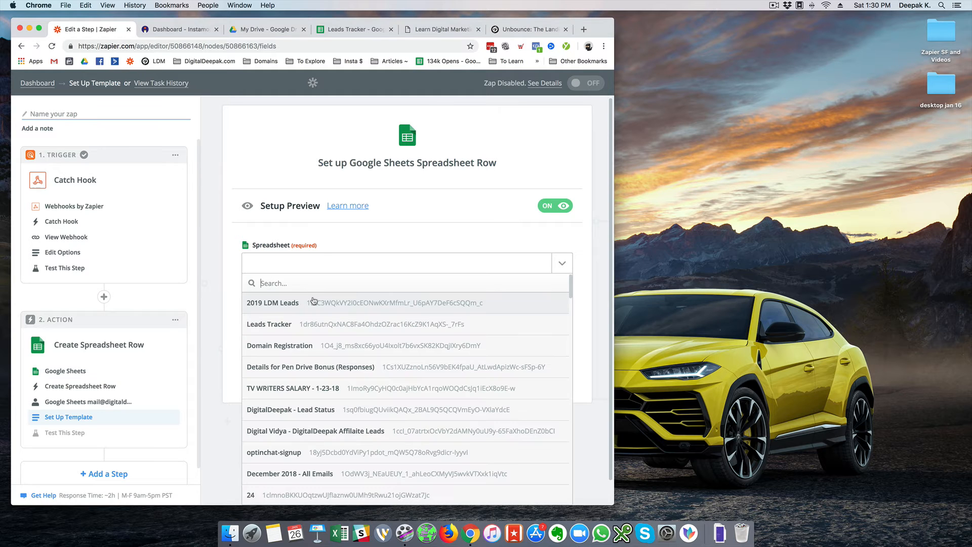
pyautogui.click(315, 324)
pyautogui.click(338, 317)
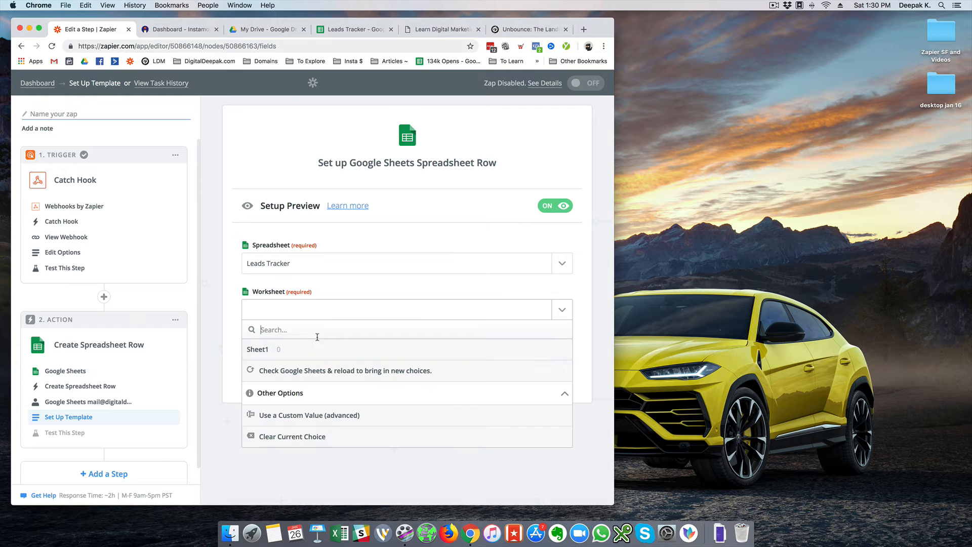
pyautogui.click(313, 349)
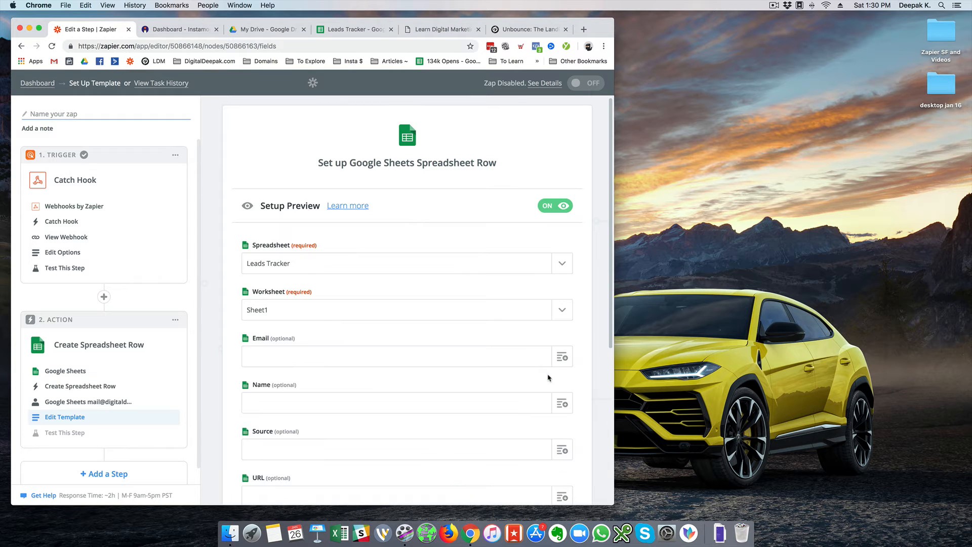
pyautogui.scroll(-3, 479, 329)
pyautogui.click(339, 30)
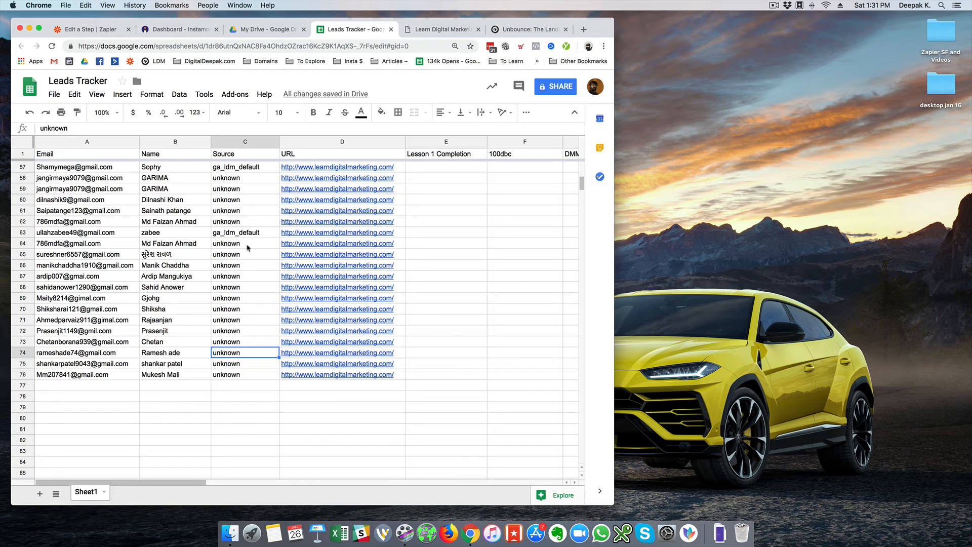
pyautogui.click(505, 30)
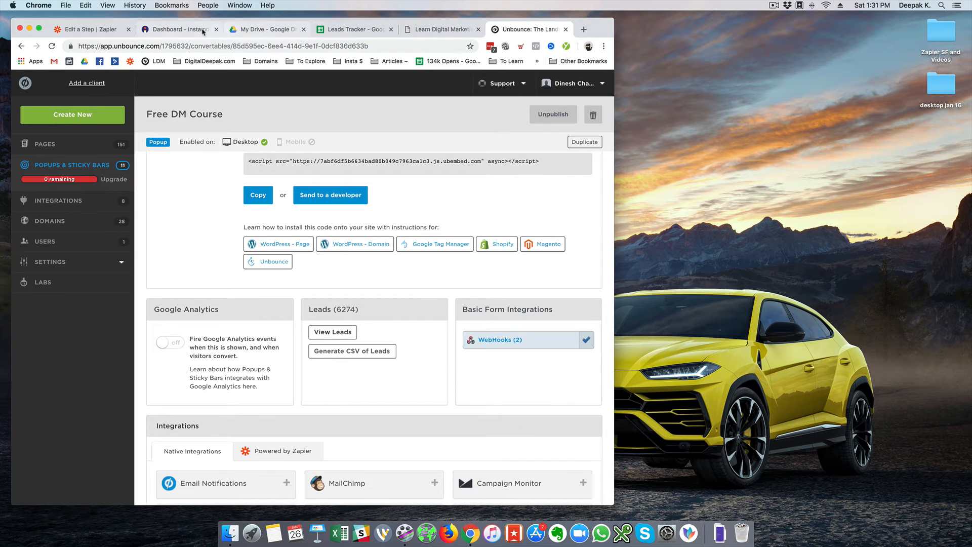
pyautogui.click(101, 30)
# Map the webhook's Data.json Email into Email and first name into Name
pyautogui.click(520, 217)
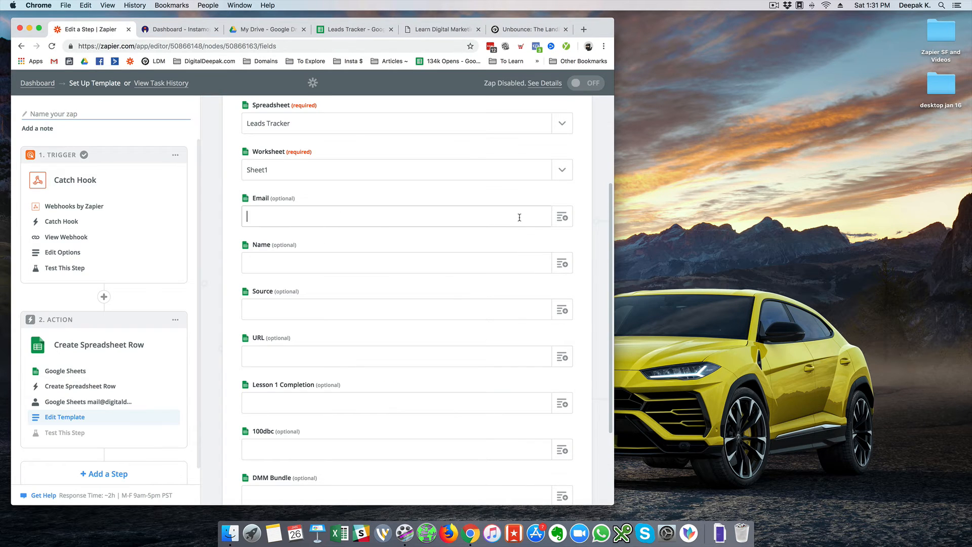
pyautogui.click(562, 216)
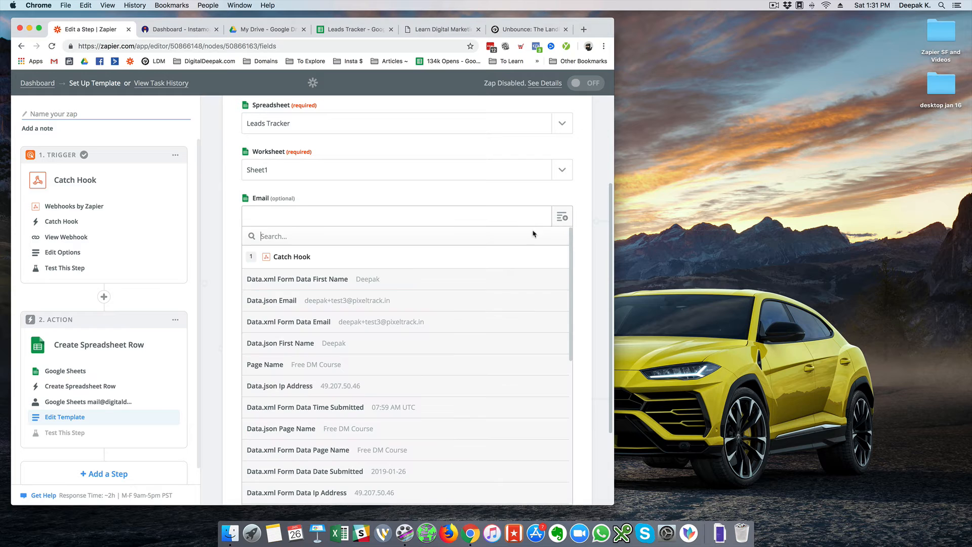
pyautogui.click(374, 310)
pyautogui.click(561, 264)
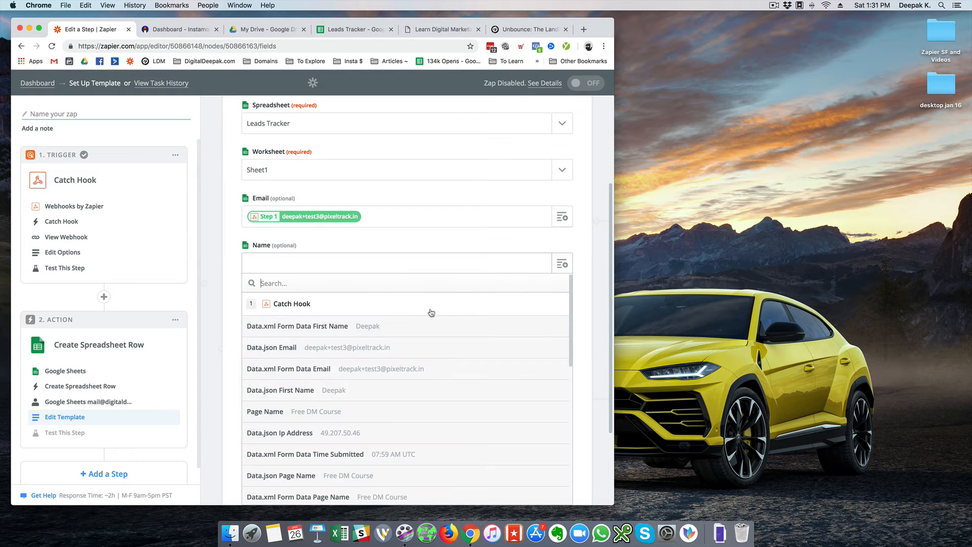
pyautogui.click(392, 335)
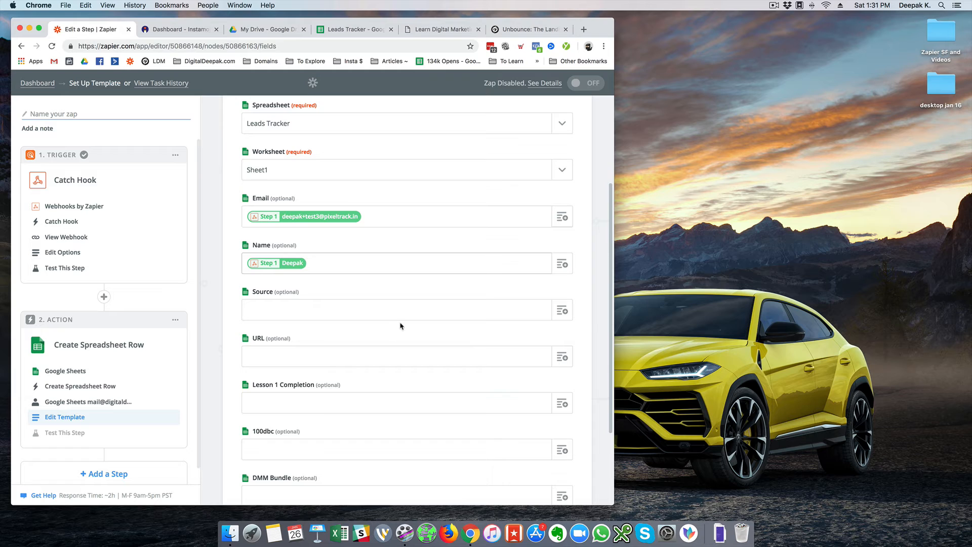
# Enter the fixed value 'blogexit' in the Source field
pyautogui.scroll(-3, 407, 314)
pyautogui.click(503, 224)
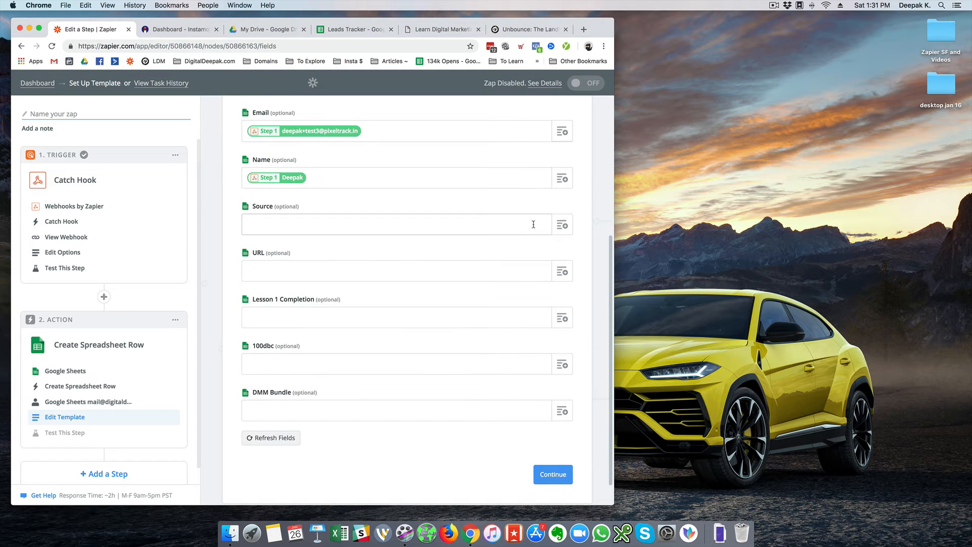
pyautogui.click(561, 224)
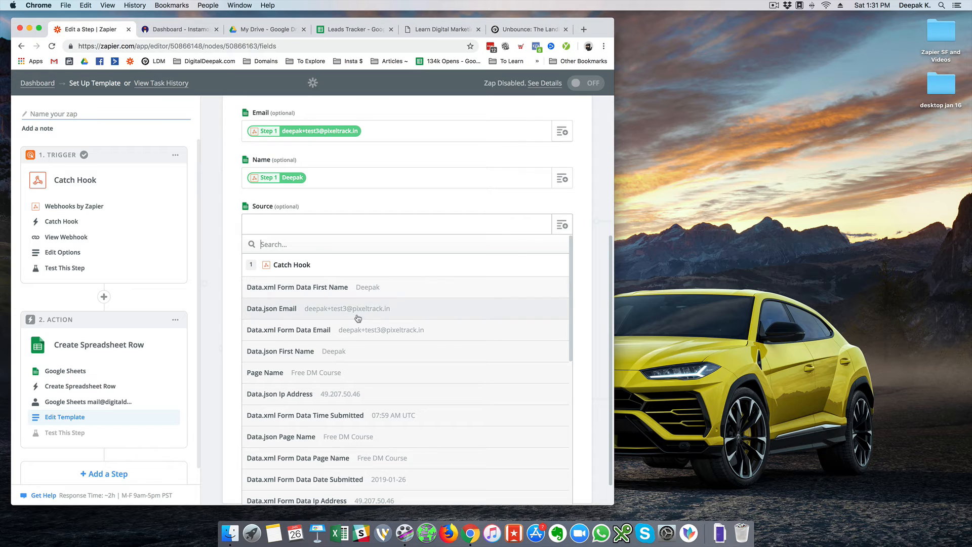
pyautogui.click(231, 258)
pyautogui.click(264, 223)
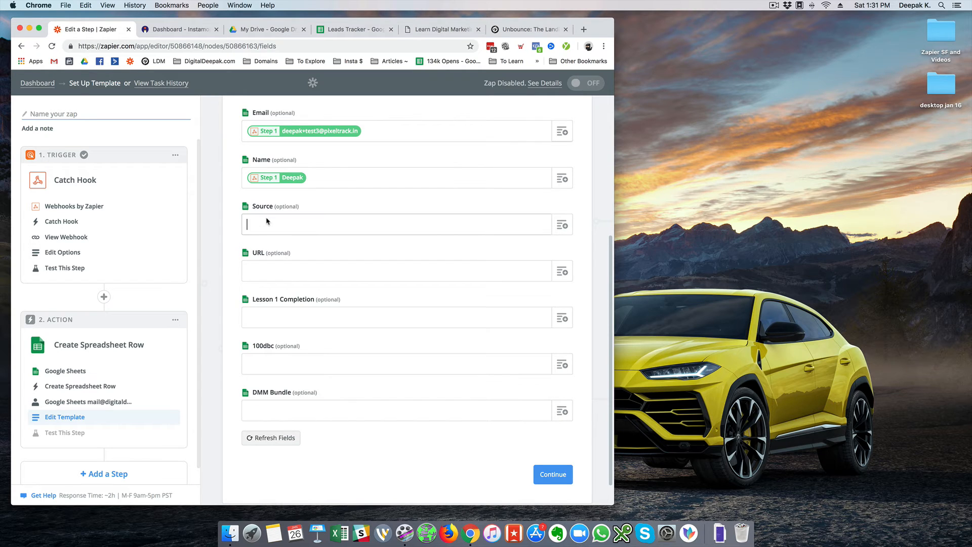
pyautogui.write('blogexit')
pyautogui.click(228, 225)
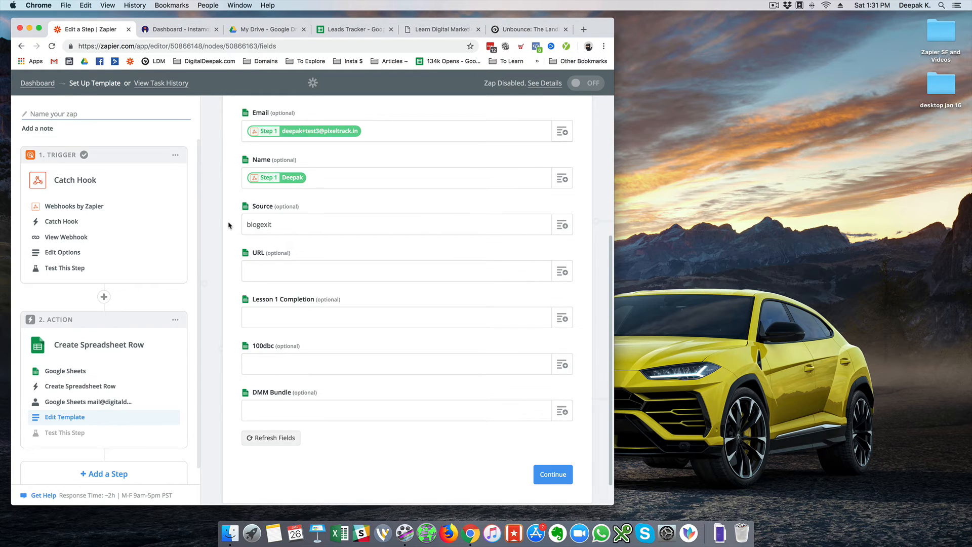
# Map Data.json Page URL into the URL field and save the mapping
pyautogui.click(527, 30)
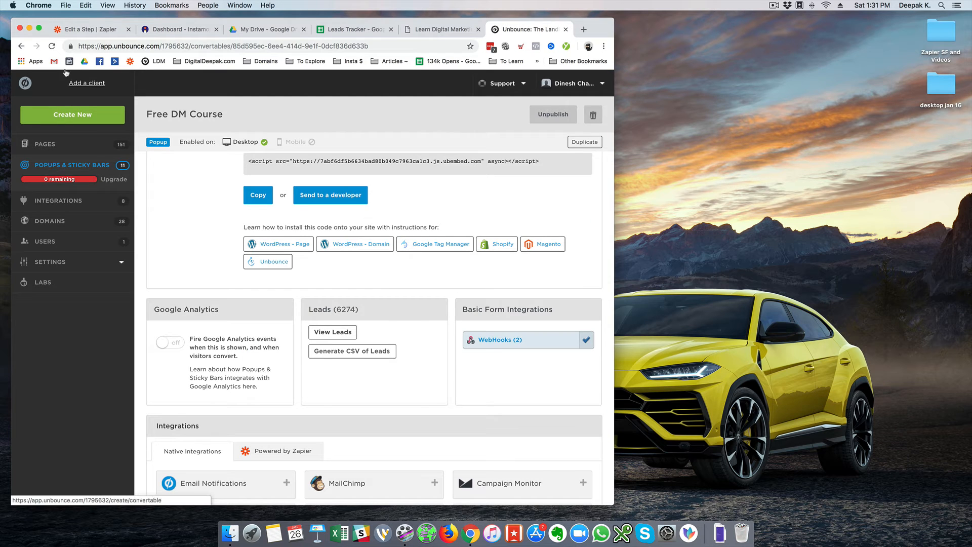
pyautogui.click(76, 30)
pyautogui.click(453, 270)
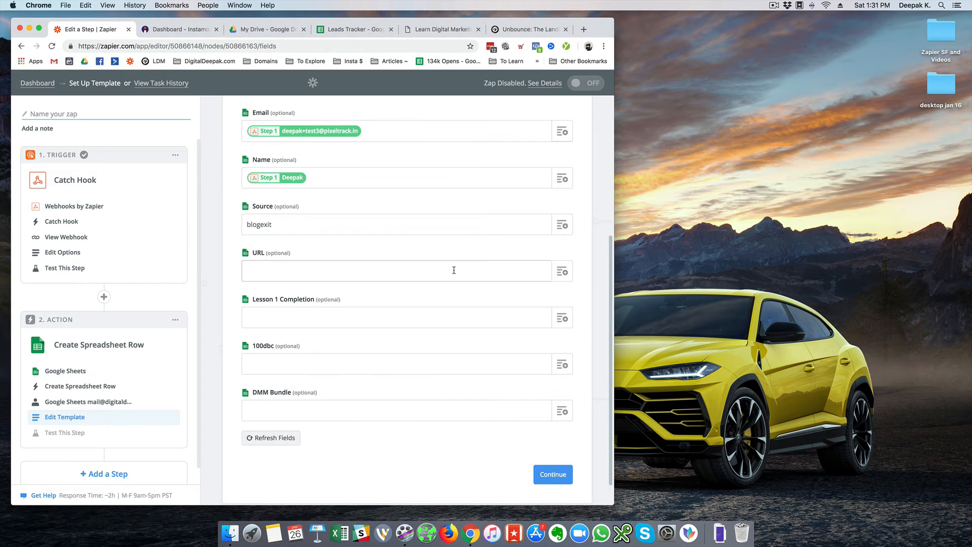
pyautogui.click(561, 272)
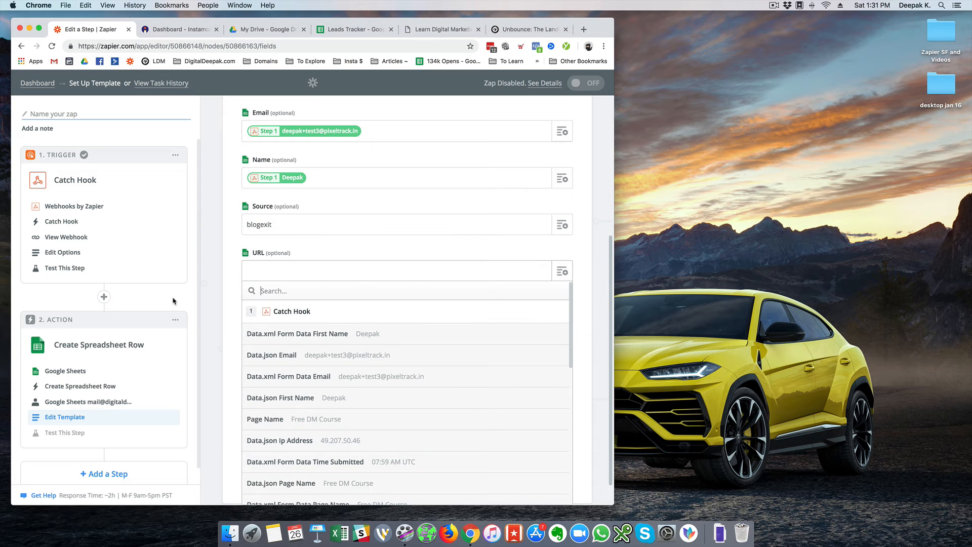
pyautogui.scroll(-3, 218, 290)
pyautogui.scroll(-3, 298, 300)
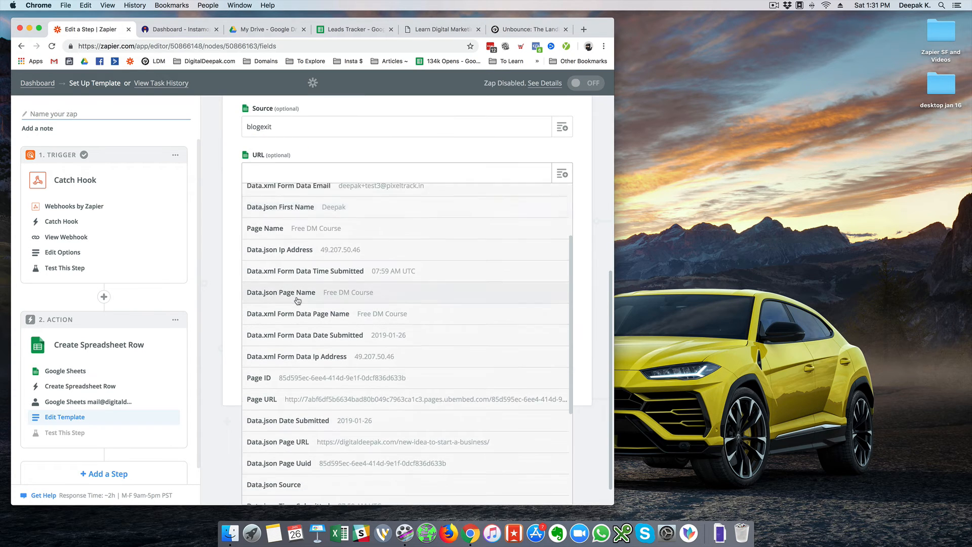
pyautogui.scroll(-3, 298, 300)
pyautogui.click(354, 357)
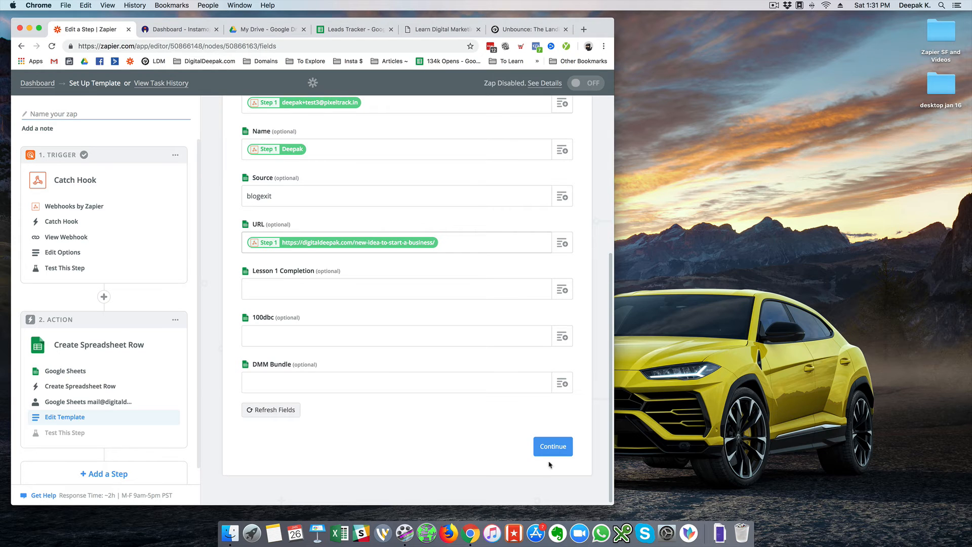
pyautogui.click(553, 448)
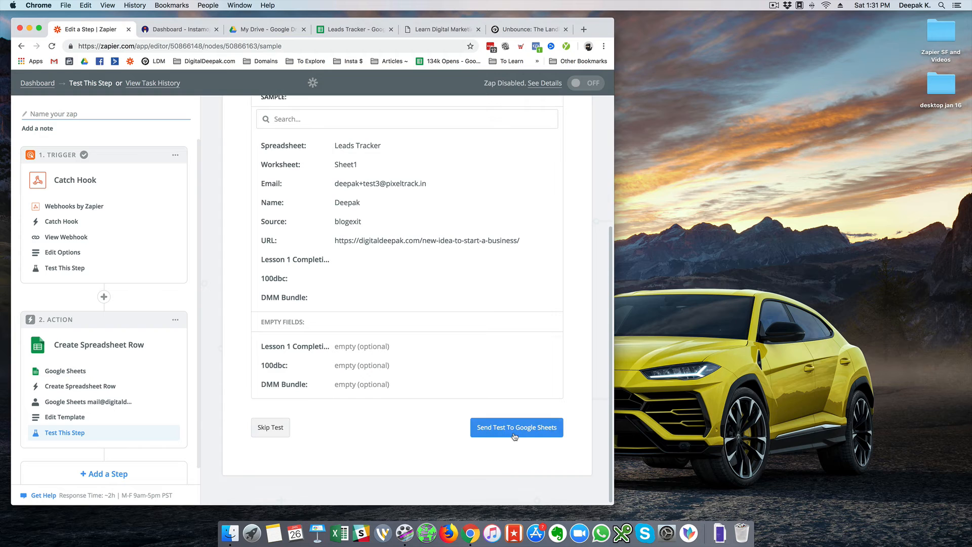
# Test the row action, name the zap 'Blog Exit to Google Sheets with Page URL', and switch it on
pyautogui.click(510, 434)
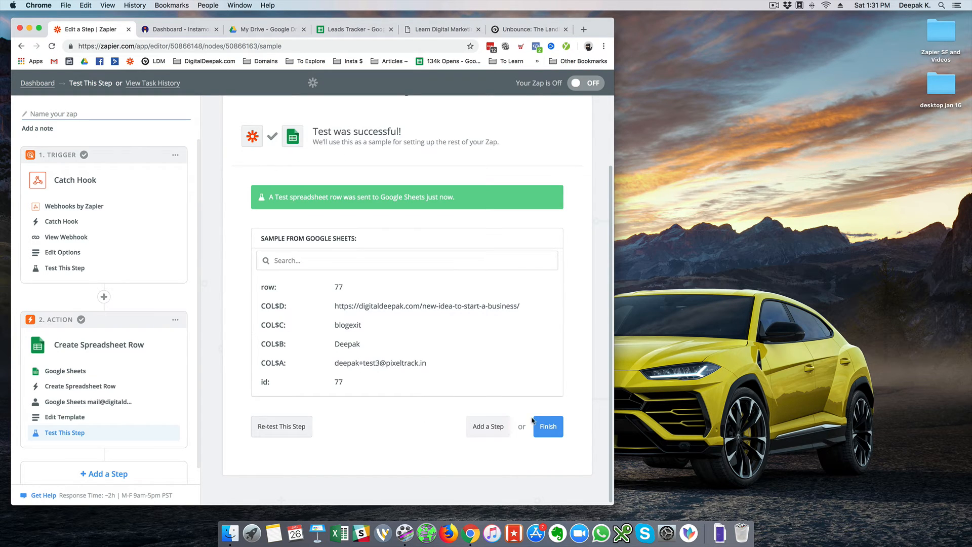
pyautogui.click(547, 425)
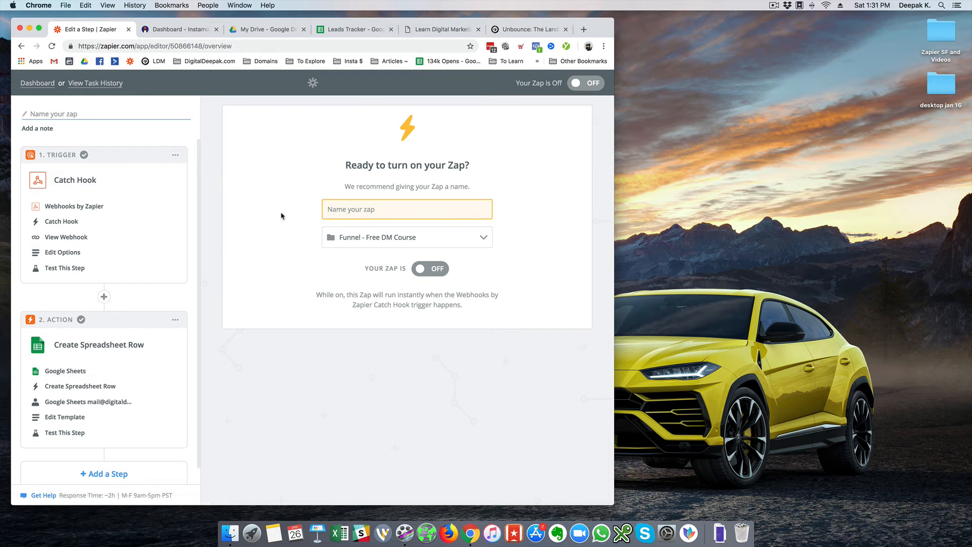
pyautogui.click(365, 214)
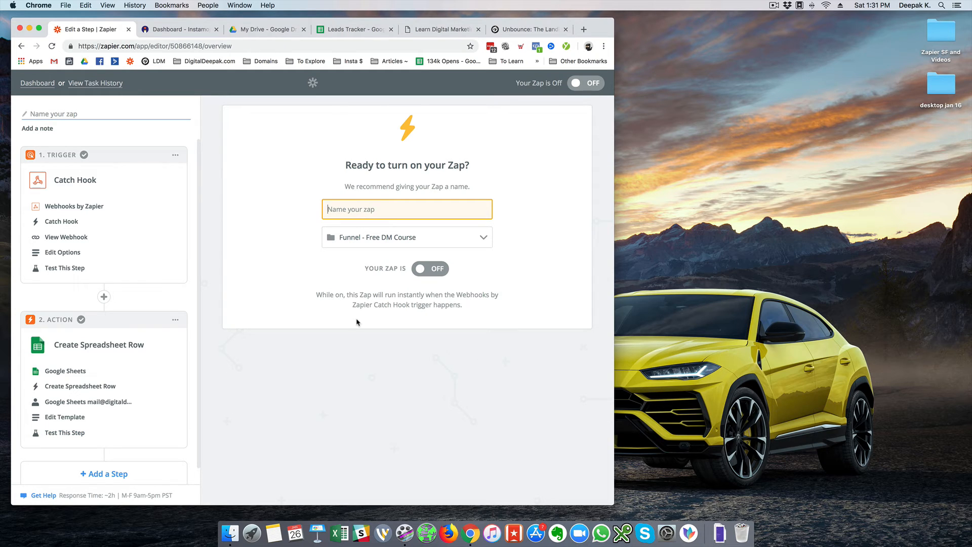
pyautogui.write('Bl')
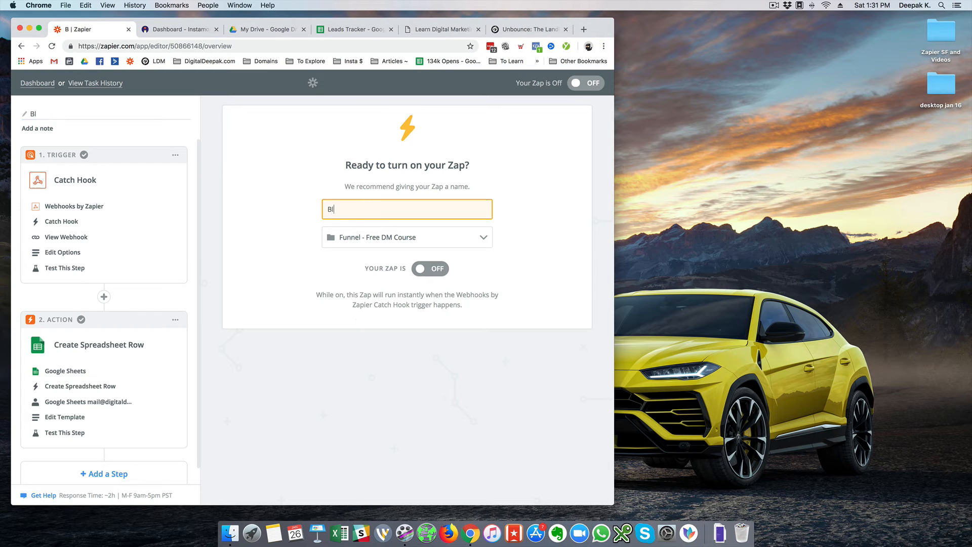
pyautogui.write('og Exit to Google Sheet')
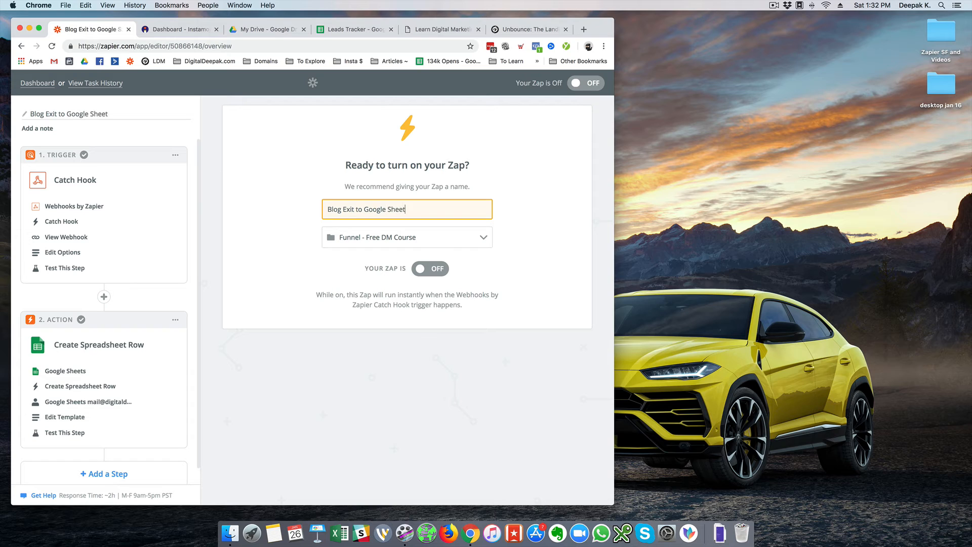
pyautogui.write('s with Page URL')
pyautogui.click(420, 268)
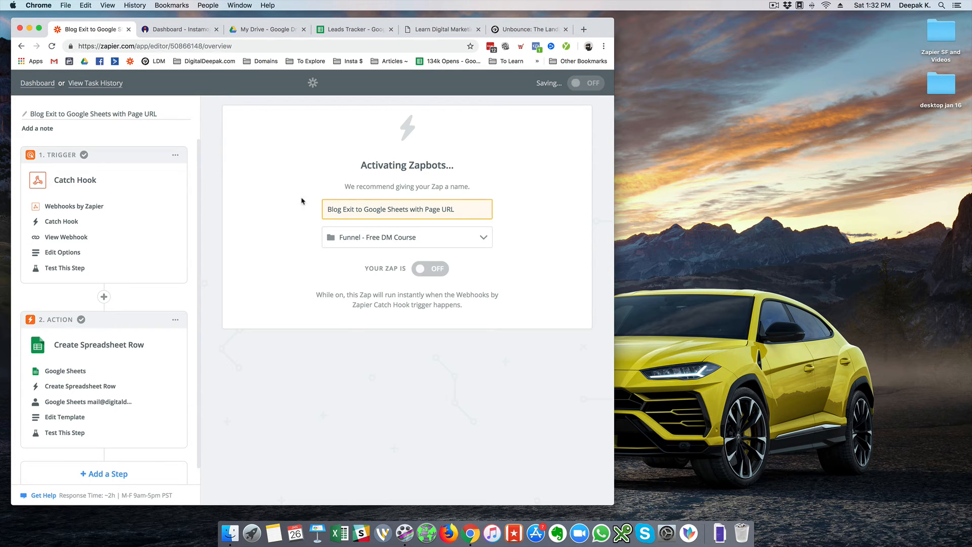
pyautogui.click(37, 83)
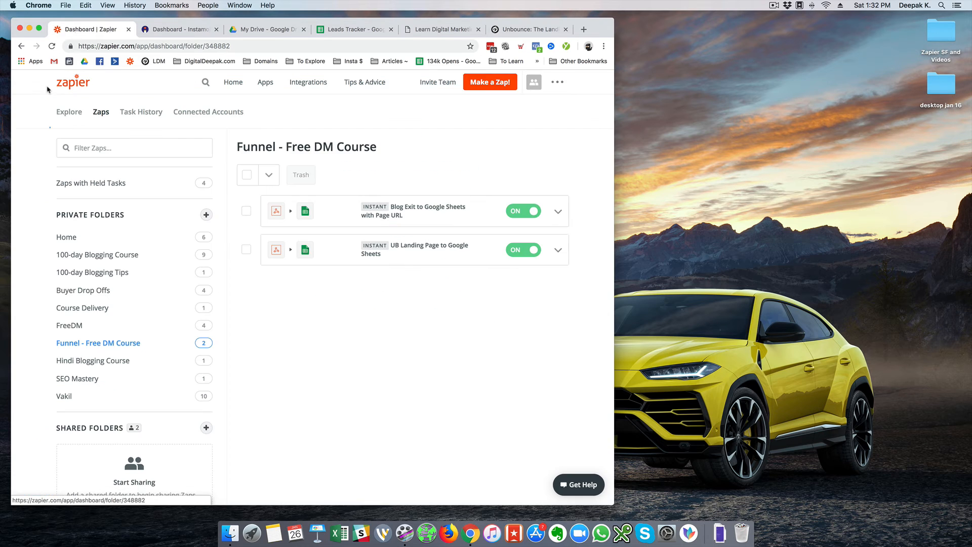
# Check the account usage summary: Unlimited zaps and 4383 / 50K tasks used
pyautogui.click(536, 86)
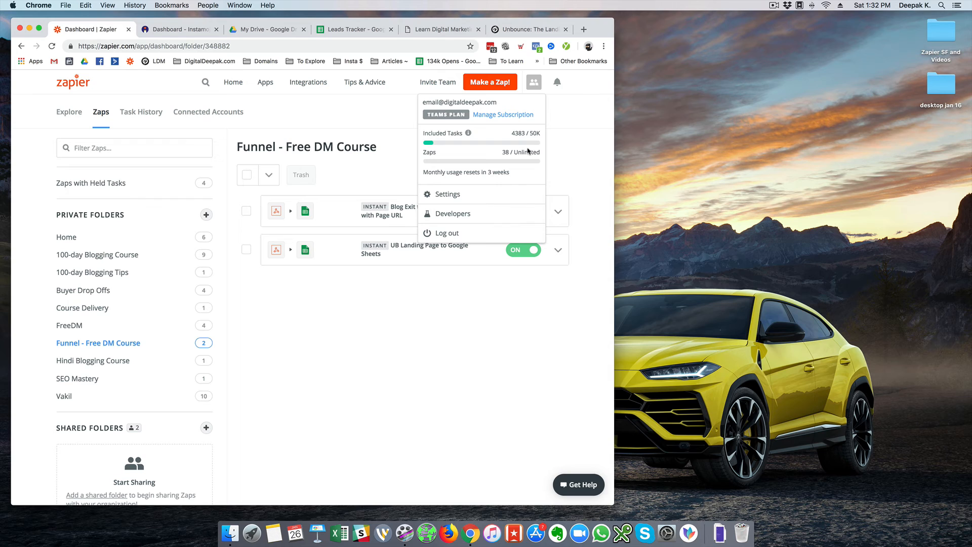
pyautogui.moveTo(514, 153); pyautogui.dragTo(546, 155)
pyautogui.click(572, 163)
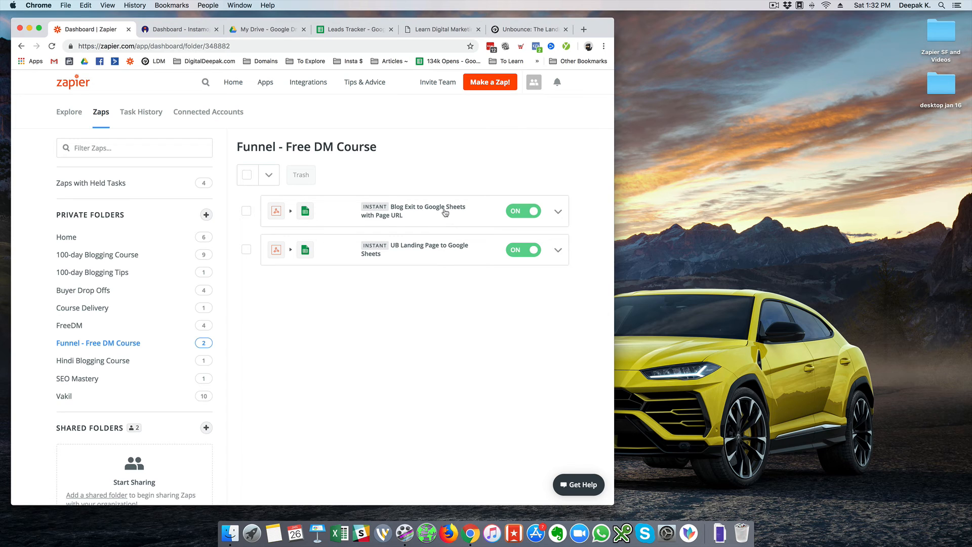
pyautogui.click(531, 87)
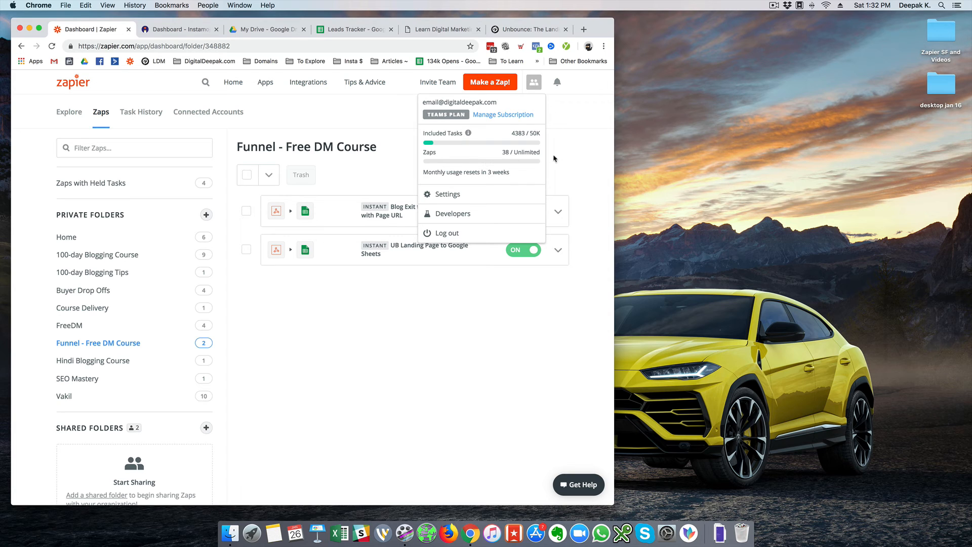
pyautogui.moveTo(513, 133); pyautogui.dragTo(537, 134)
pyautogui.click(539, 134)
pyautogui.click(562, 145)
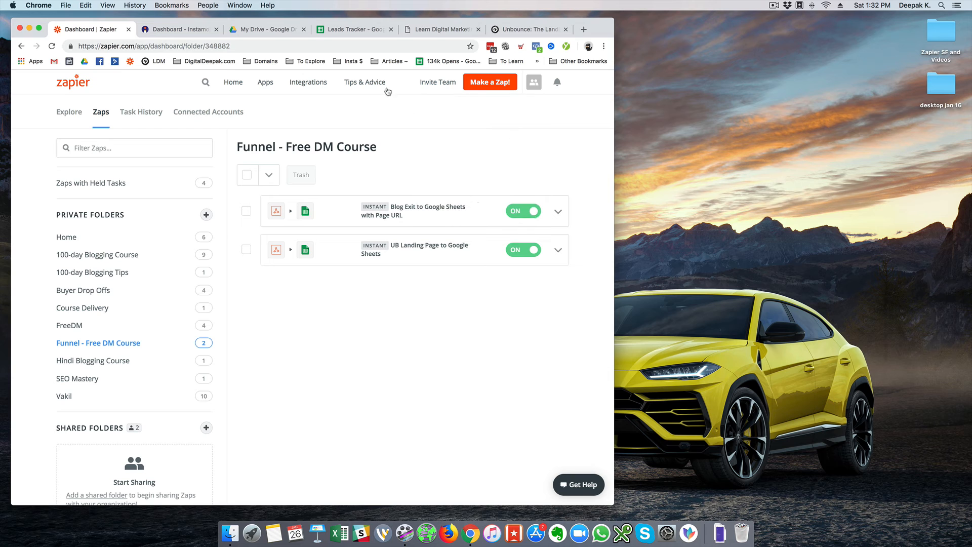
pyautogui.click(350, 33)
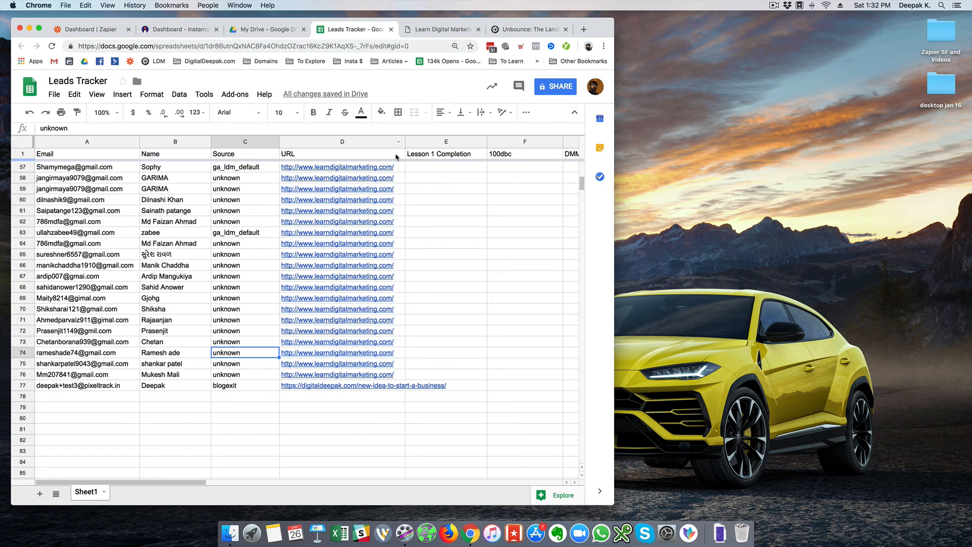
# Widen column D and inspect row 77's 'blogexit' source and page URL
pyautogui.moveTo(405, 140); pyautogui.dragTo(465, 144)
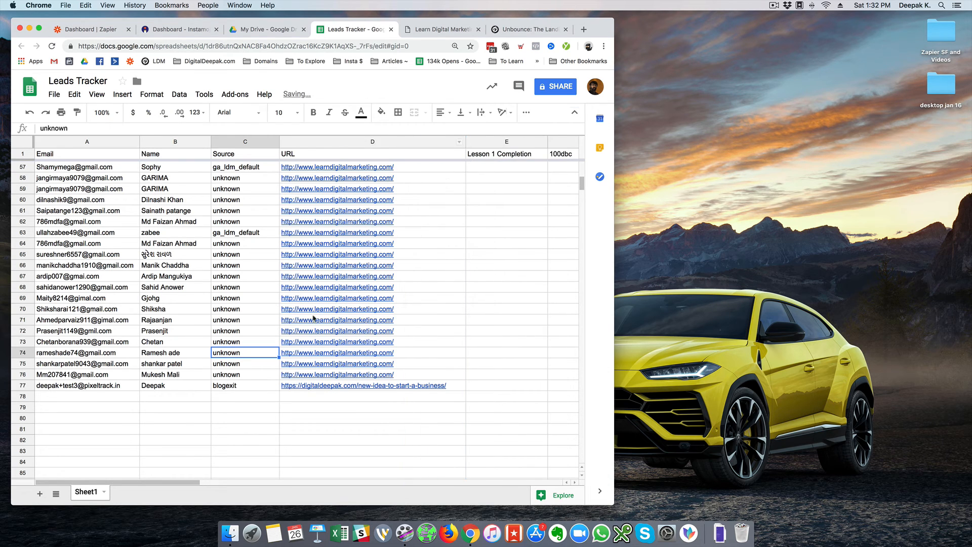
pyautogui.click(236, 386)
pyautogui.press('Right')
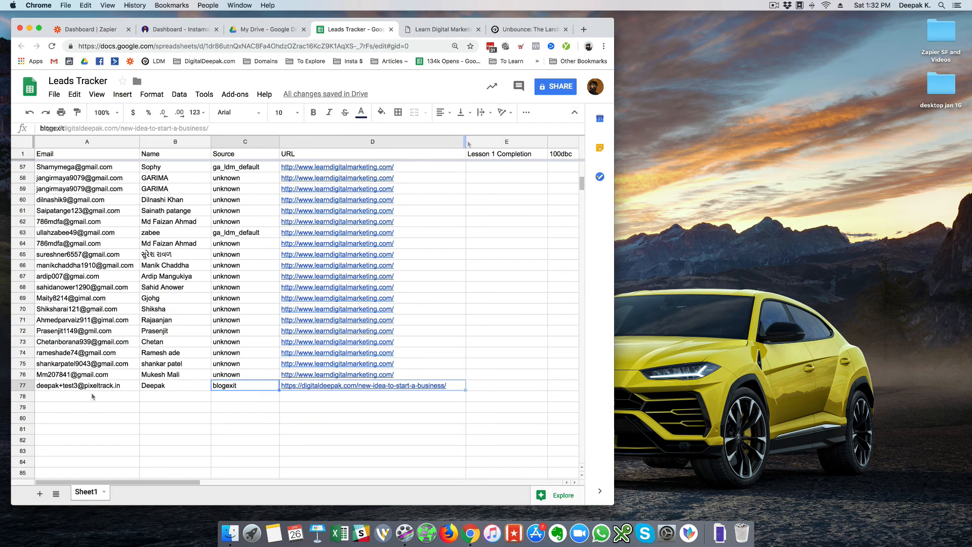
pyautogui.click(453, 379)
pyautogui.click(452, 385)
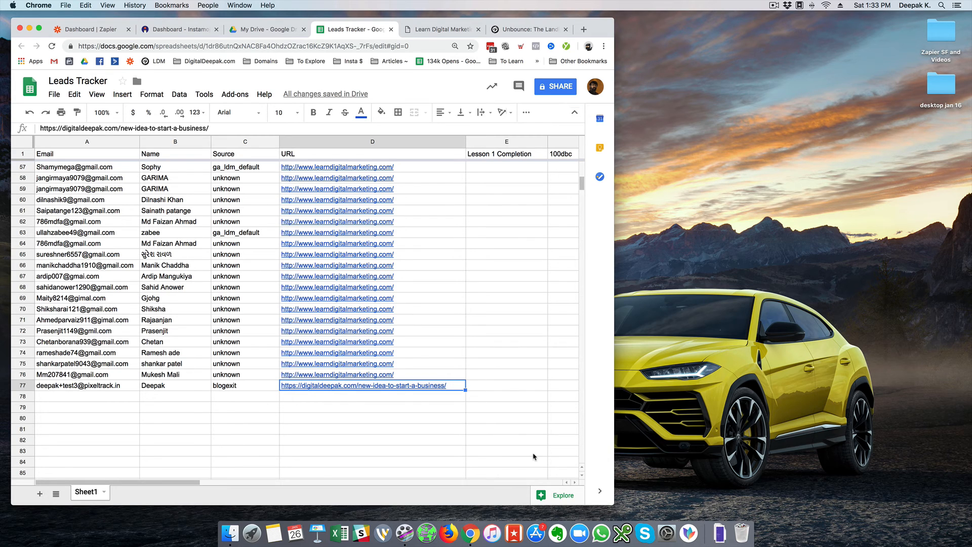
# Recheck the D77 URL and the new lead's email in row 77
pyautogui.click(505, 391)
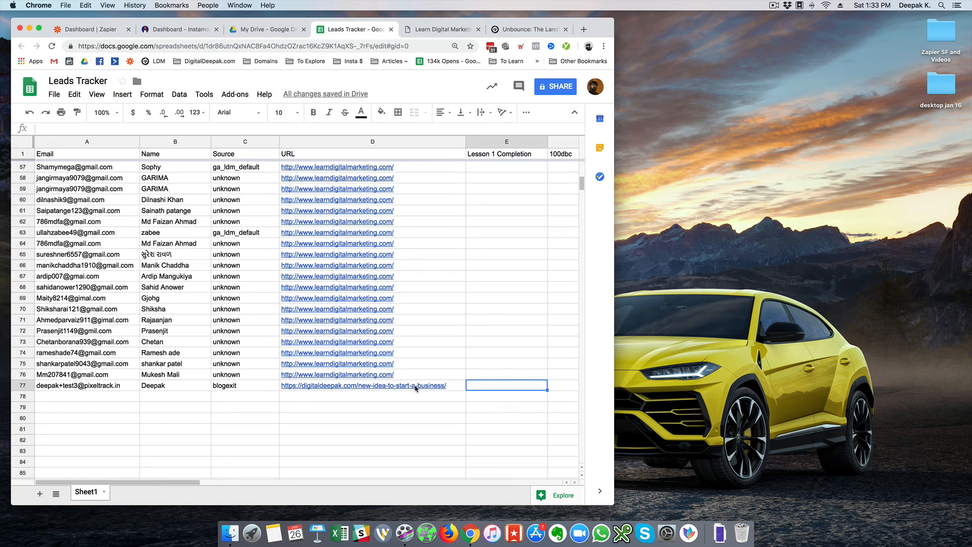
pyautogui.moveTo(415, 388)
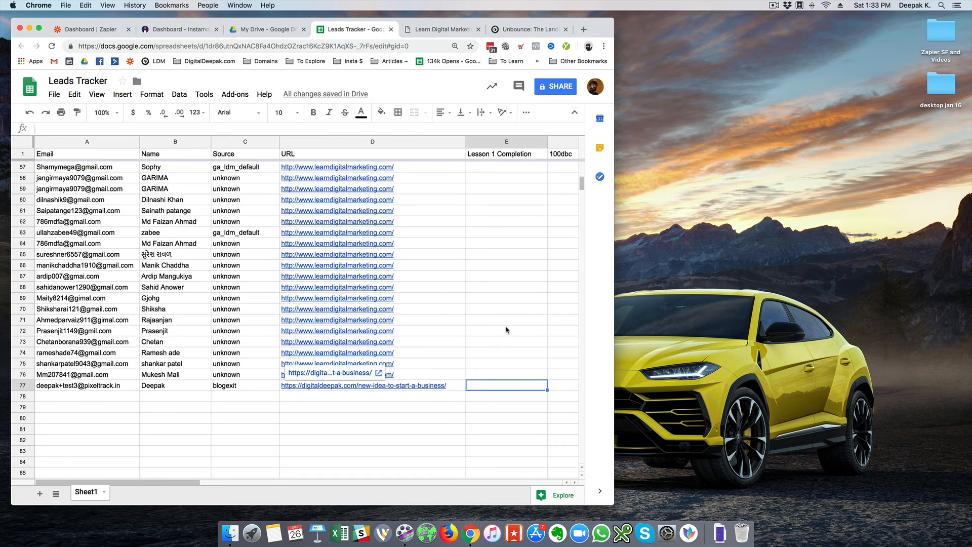
pyautogui.click(461, 385)
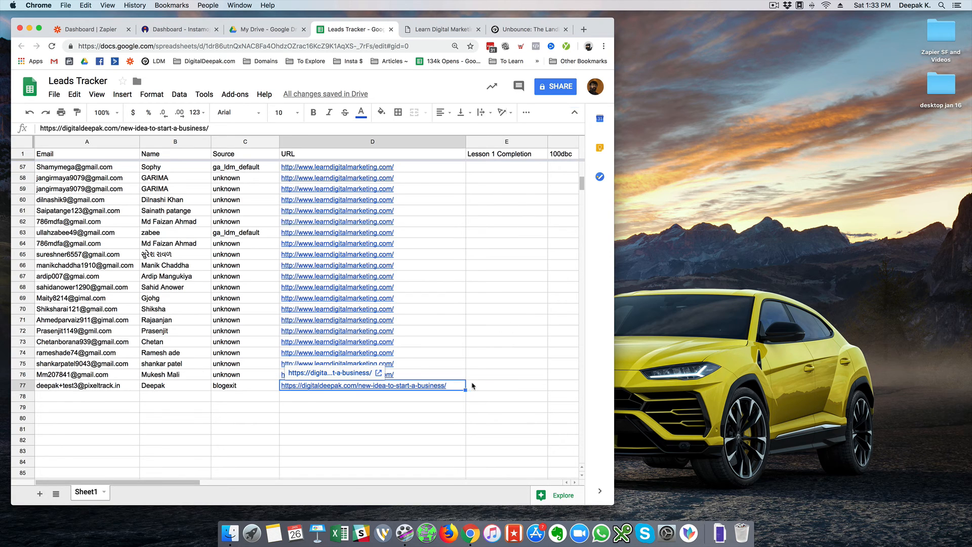
pyautogui.click(476, 385)
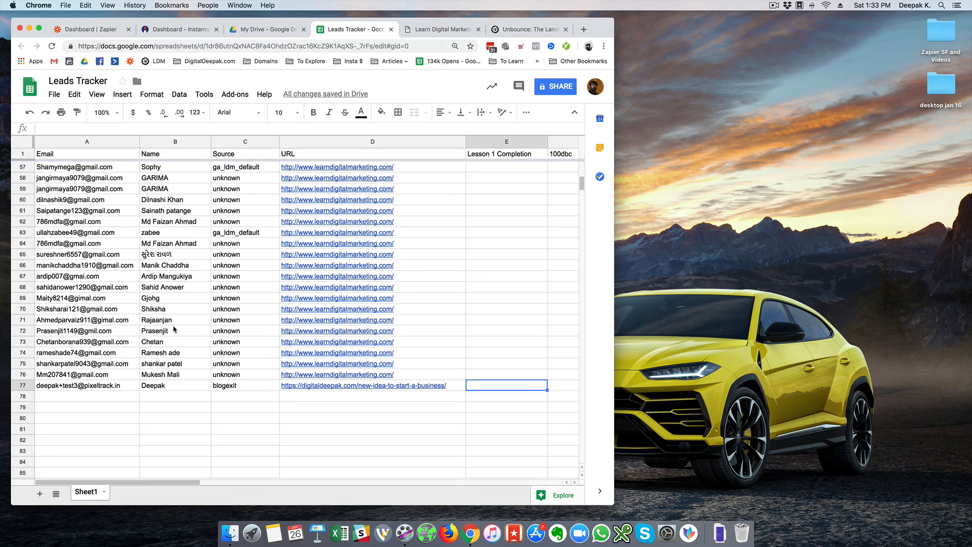
pyautogui.scroll(15, 173, 330)
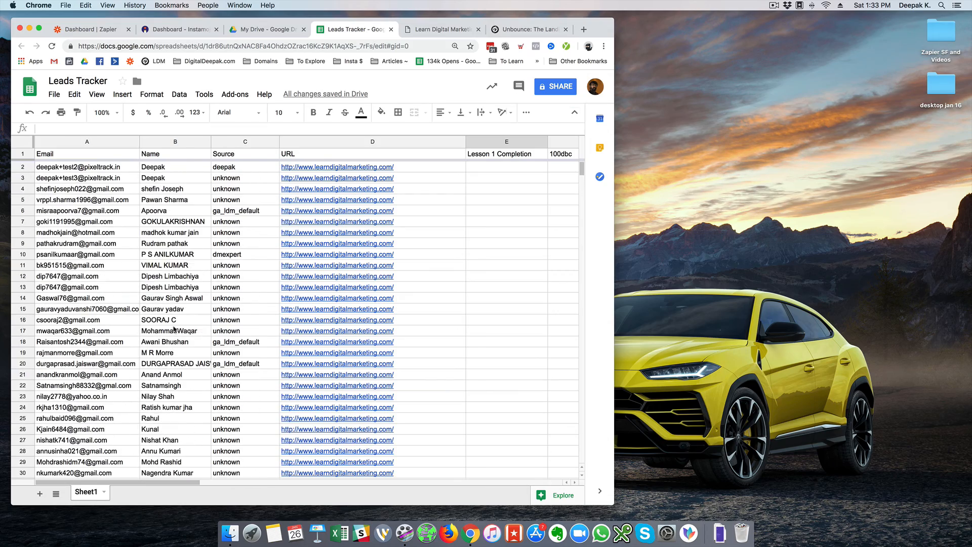
pyautogui.scroll(-18, 174, 330)
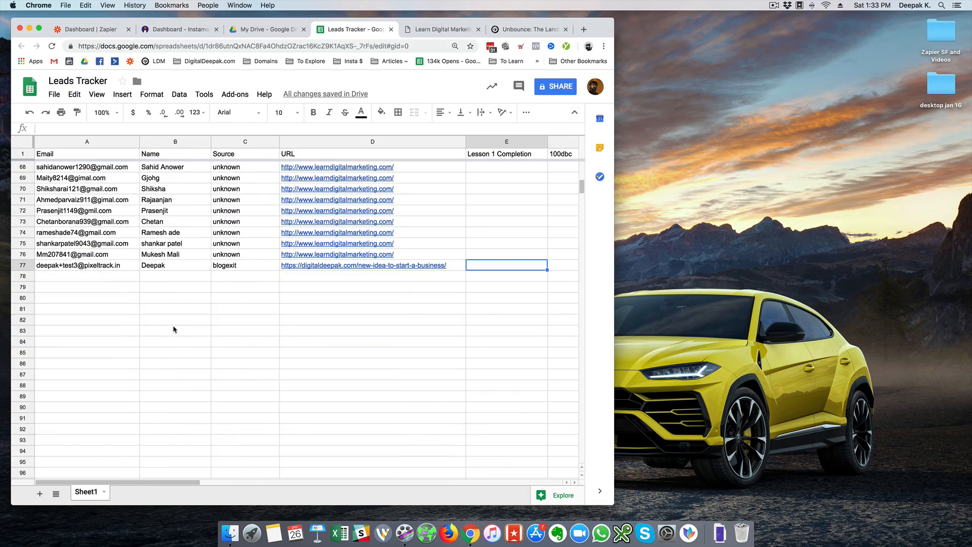
pyautogui.click(81, 282)
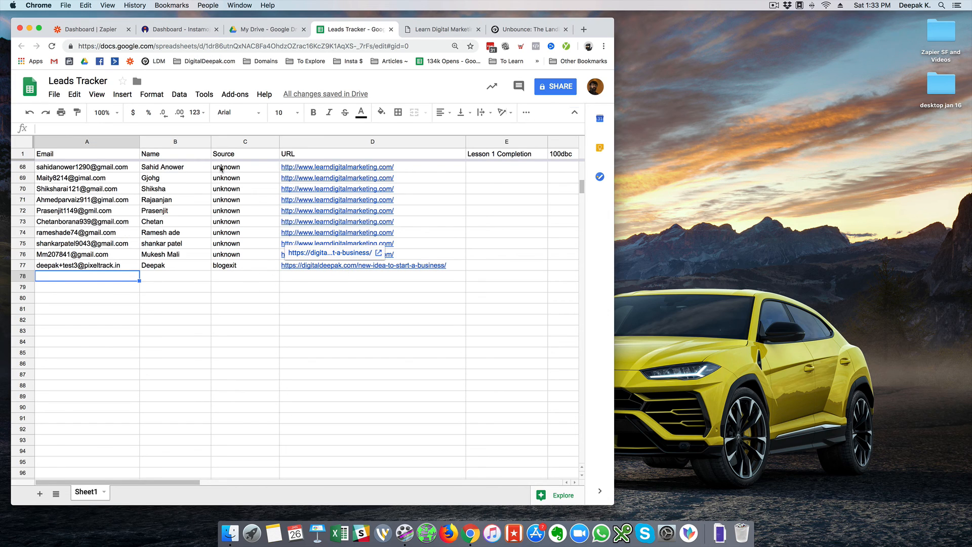
pyautogui.press('Up')
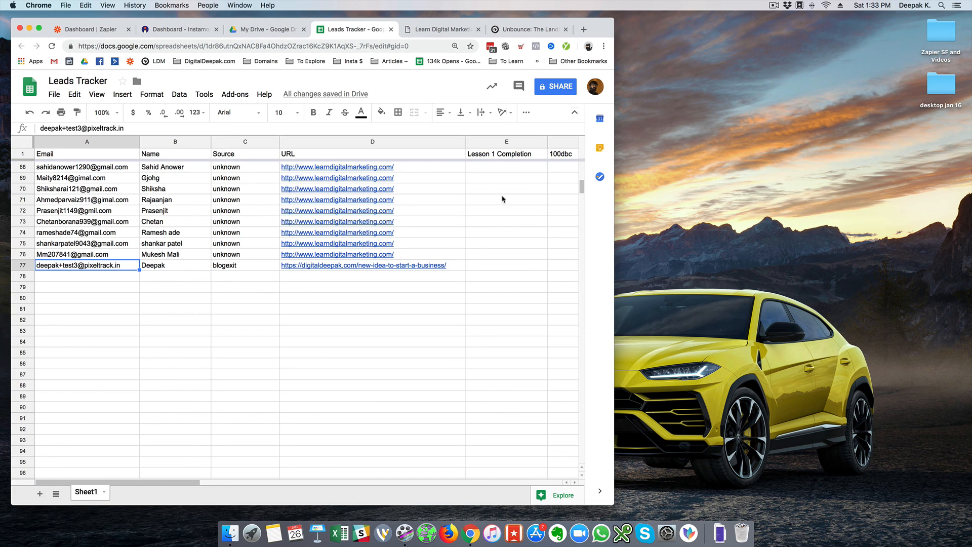
pyautogui.click(98, 35)
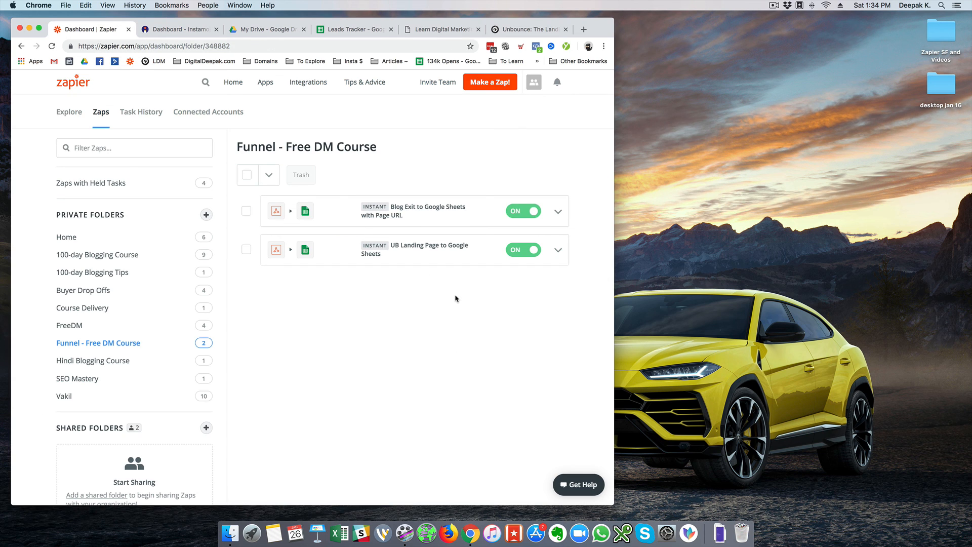
# Open the Blog Exit zap's overview to confirm it shows 'Your Zap is working' and ON
pyautogui.click(441, 213)
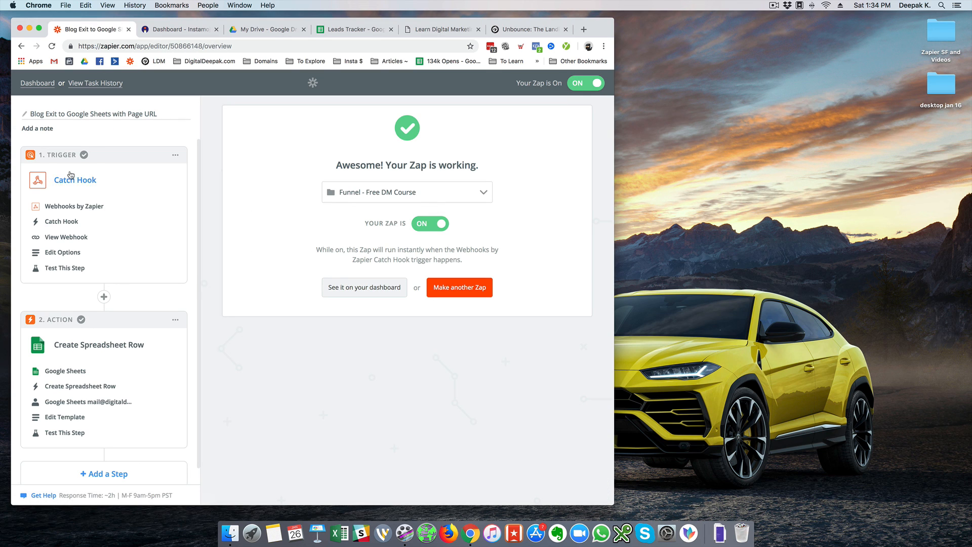
pyautogui.scroll(-1, 91, 294)
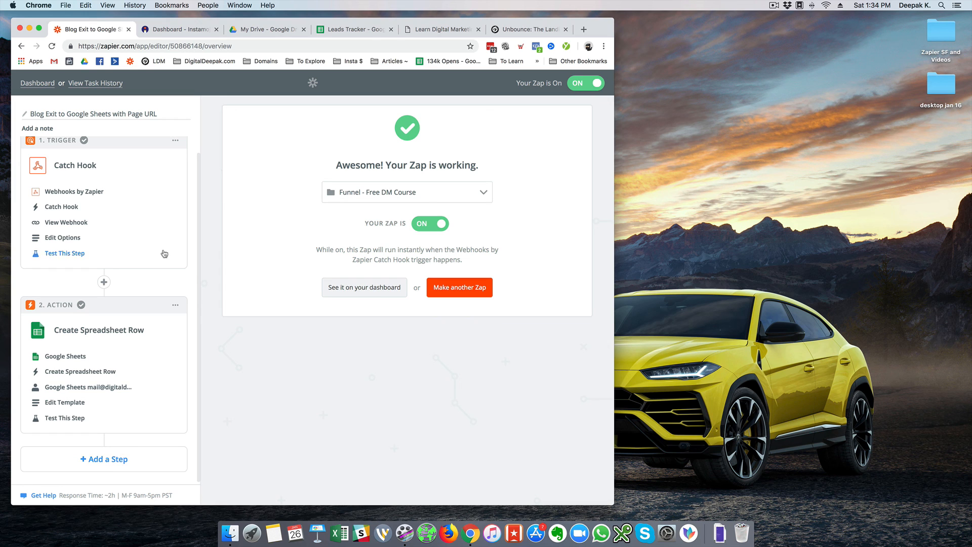
pyautogui.scroll(1, 167, 242)
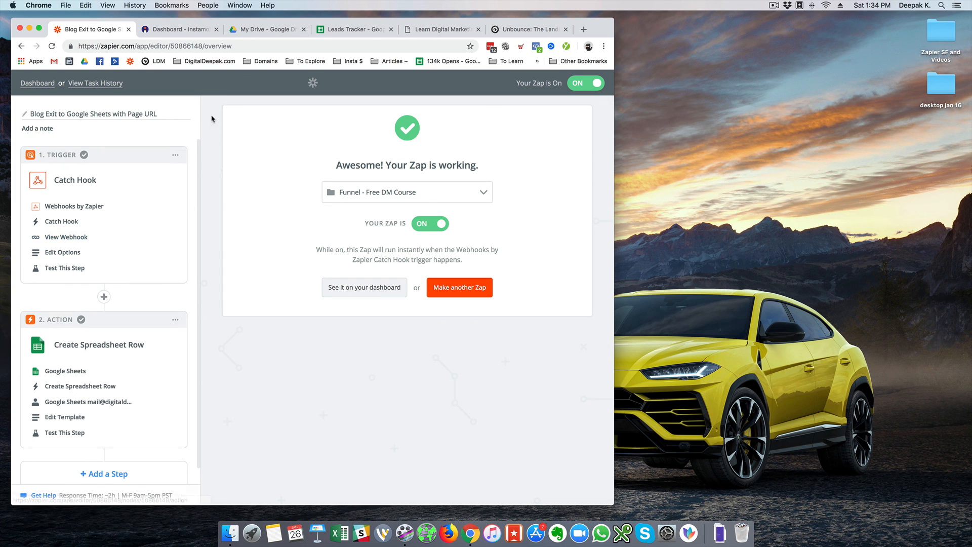